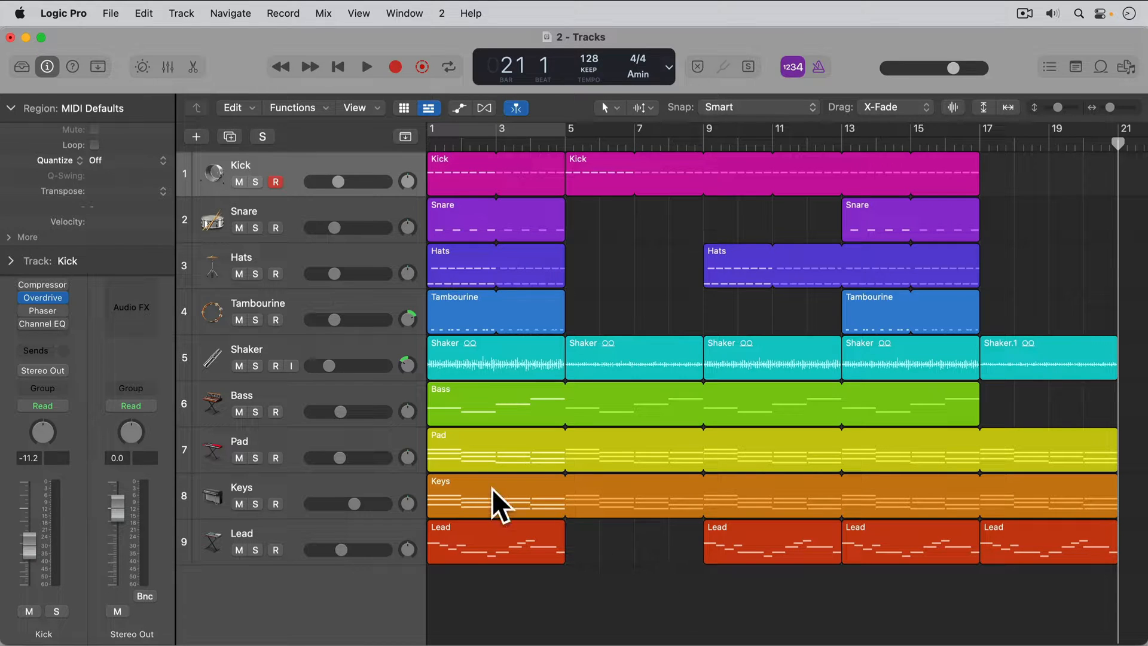
Step: Select the Pad track, collapse its region settings, and open its Arpeggiator plug-in beside the arrangement
click(278, 434)
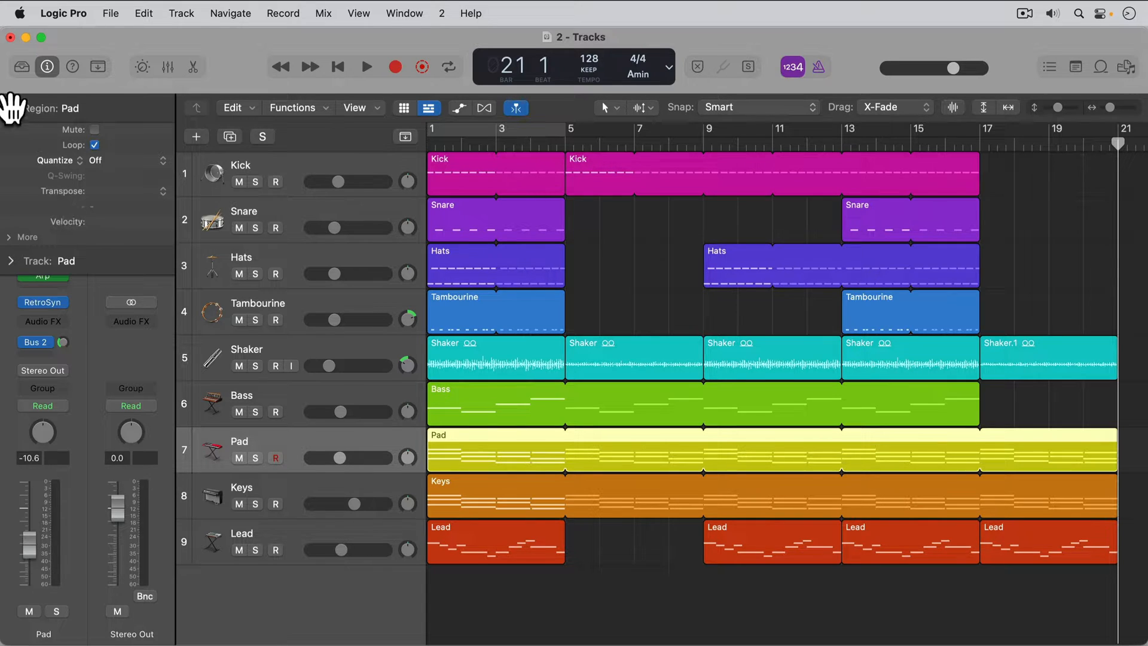
click(11, 108)
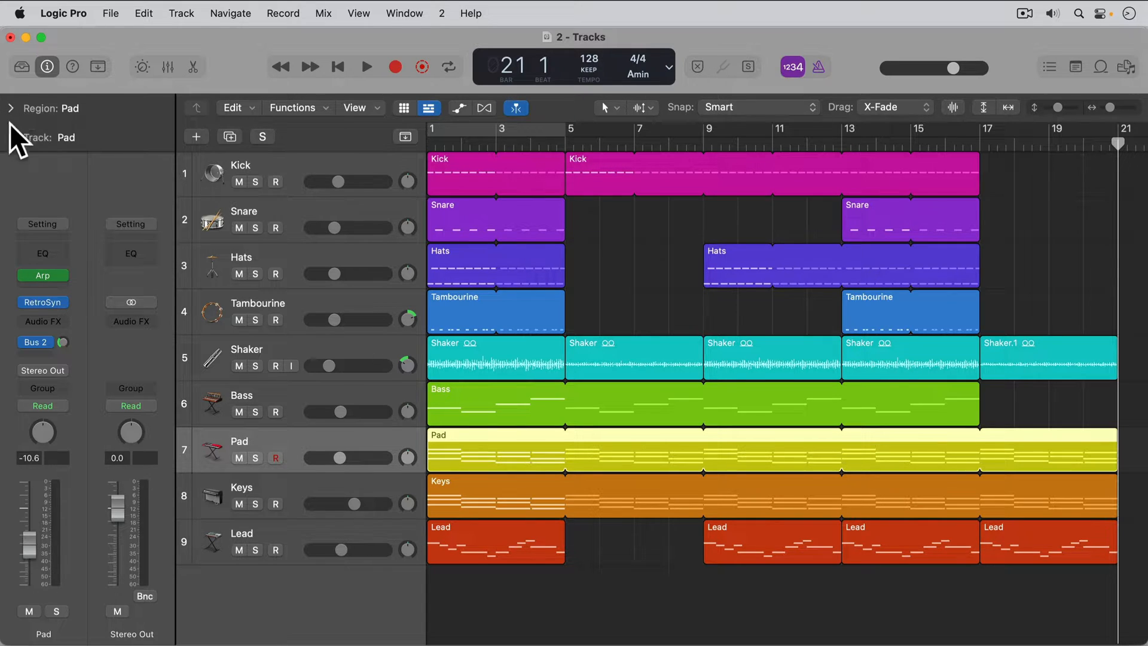
click(43, 275)
drag(643, 177, 307, 55)
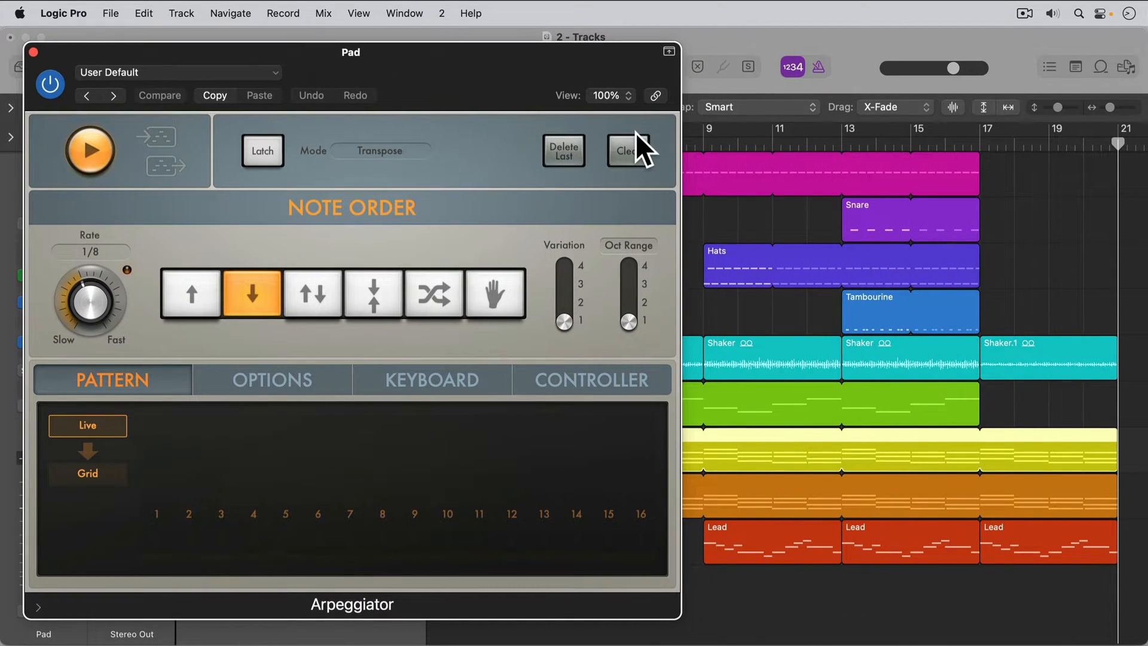
Step: Play the song from bar 9 with the Arpeggiator active, soloing the Pad track for part of the playback
click(704, 141)
key(space)
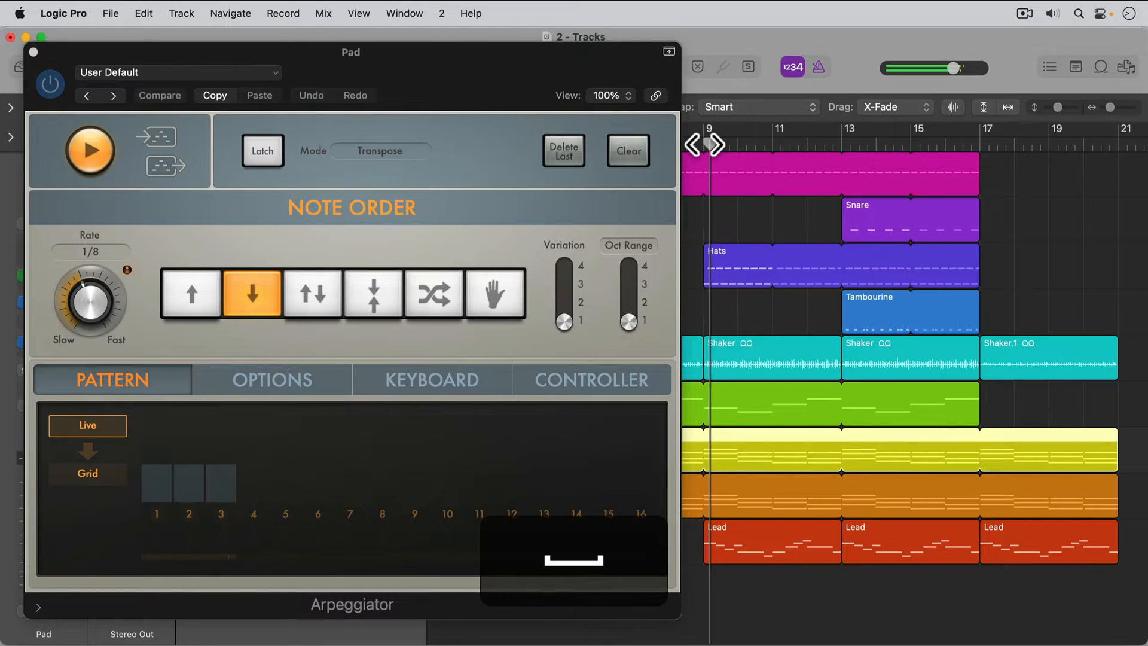
key(s)
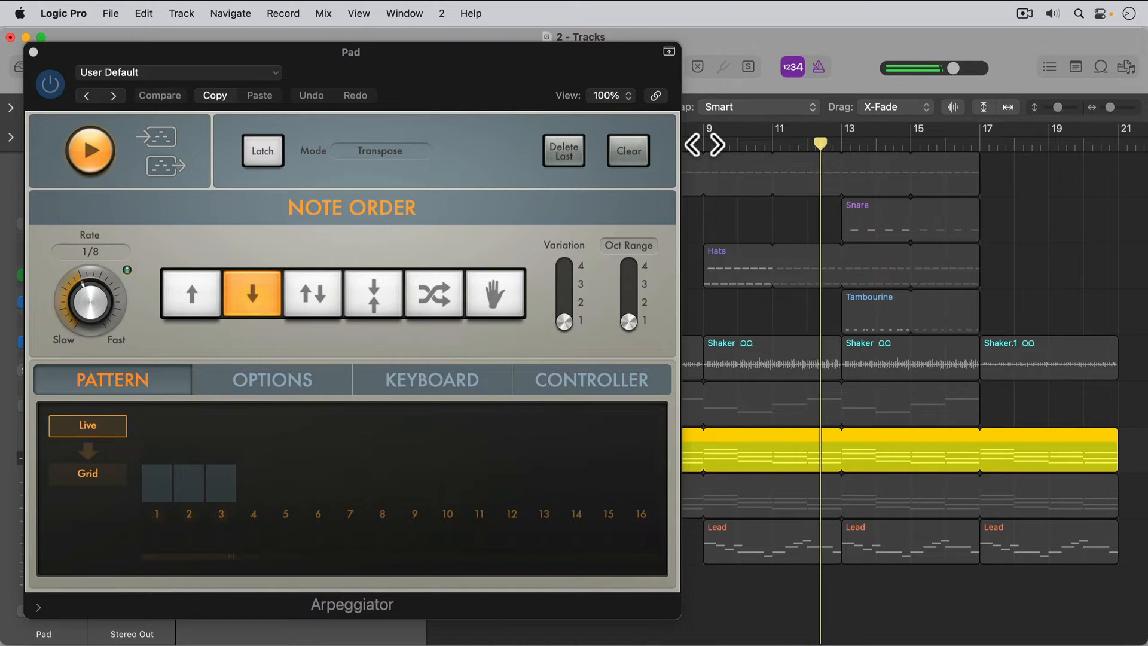
key(s)
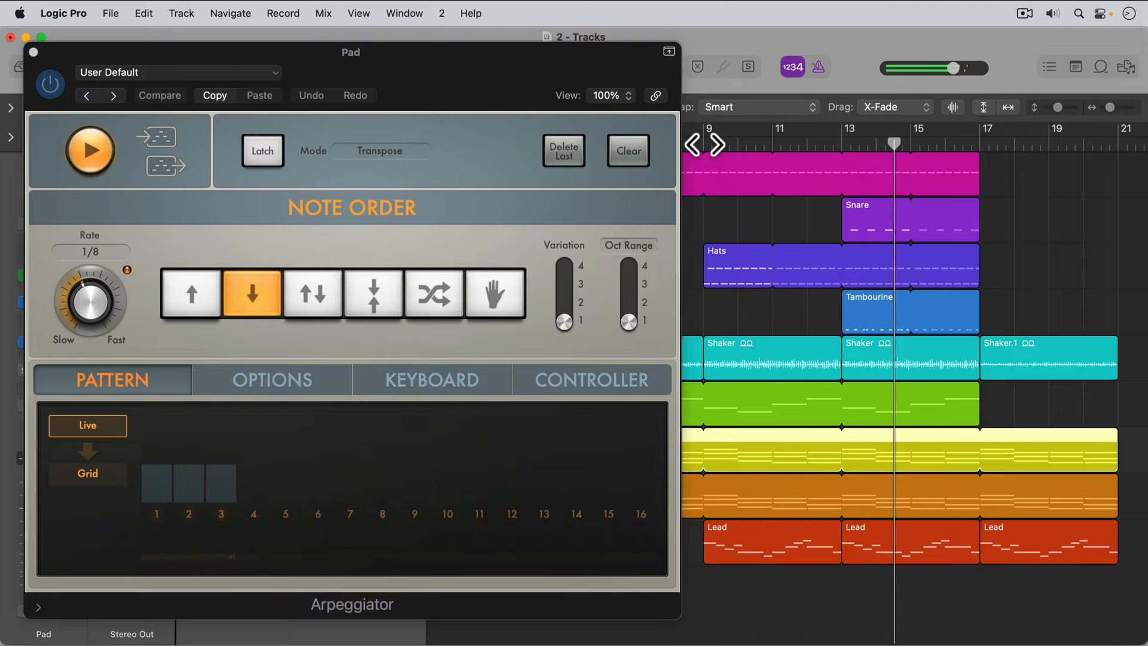
key(space)
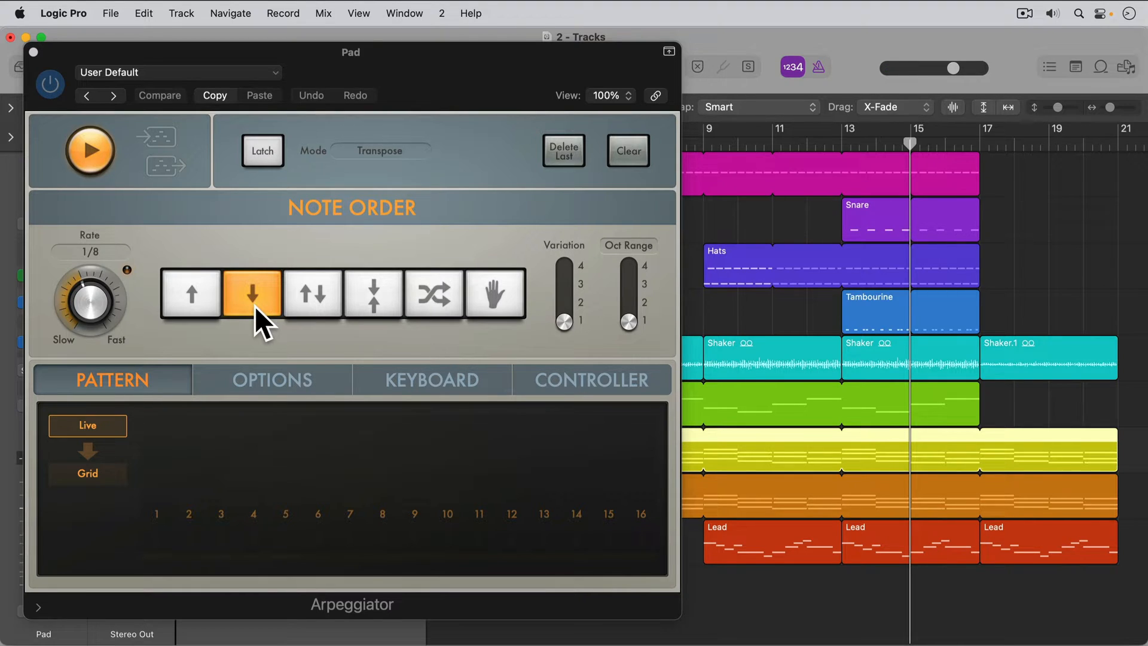
Step: Open the Pad region's notes in the Piano Roll, bypass the Arpeggiator, and listen to the Pad track soloed
double_click(866, 443)
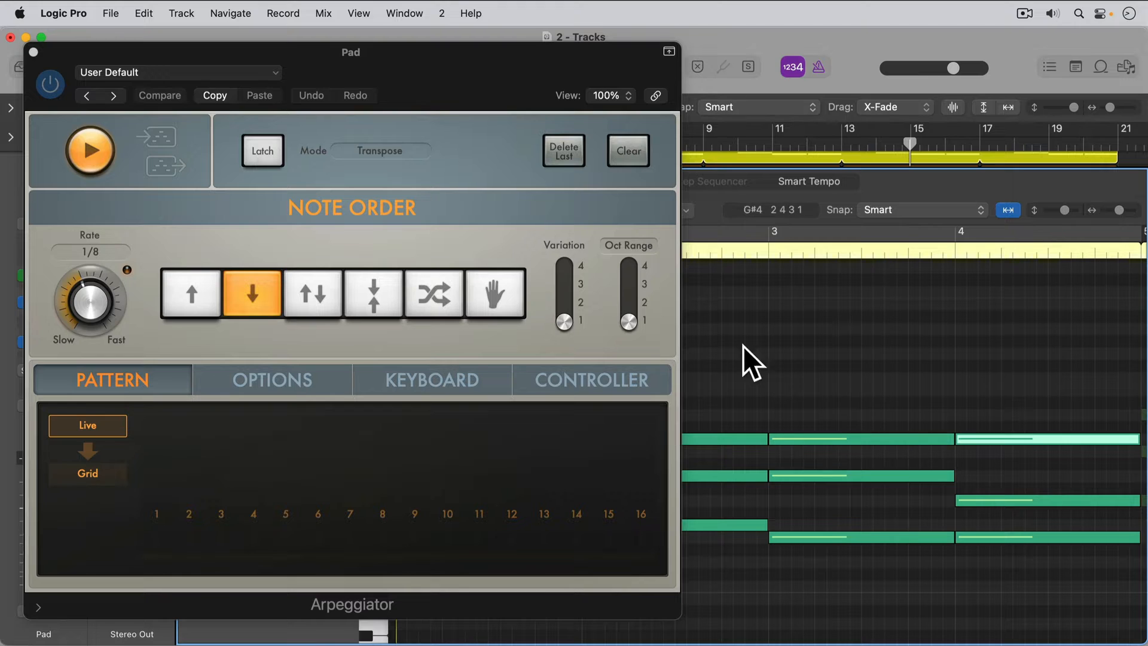
click(46, 84)
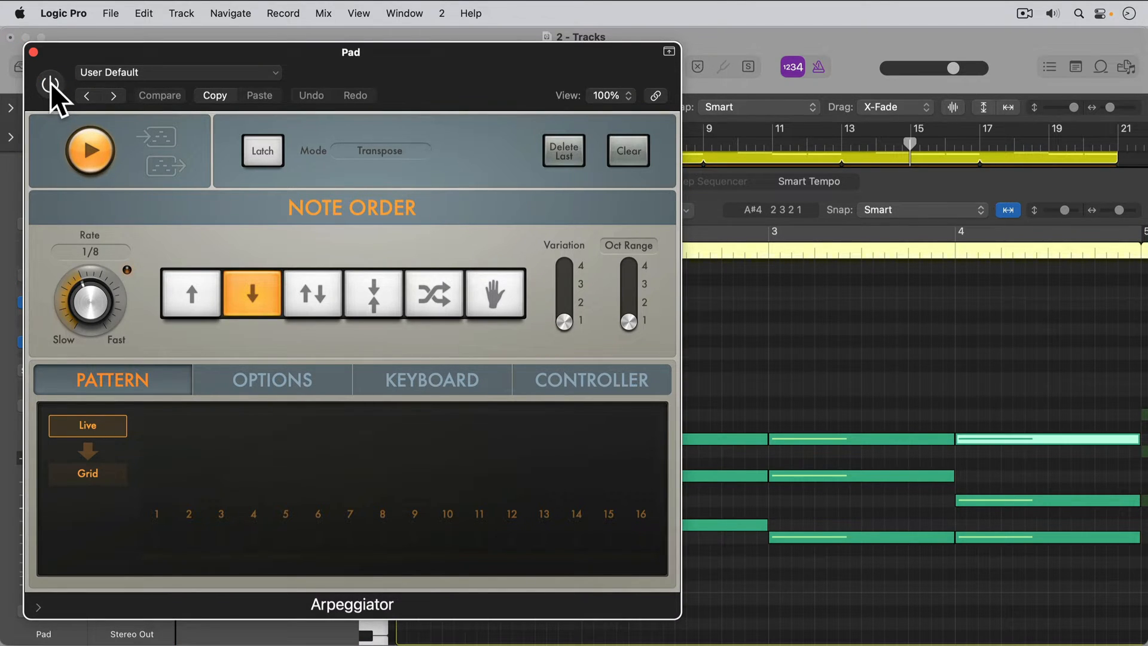
key(space)
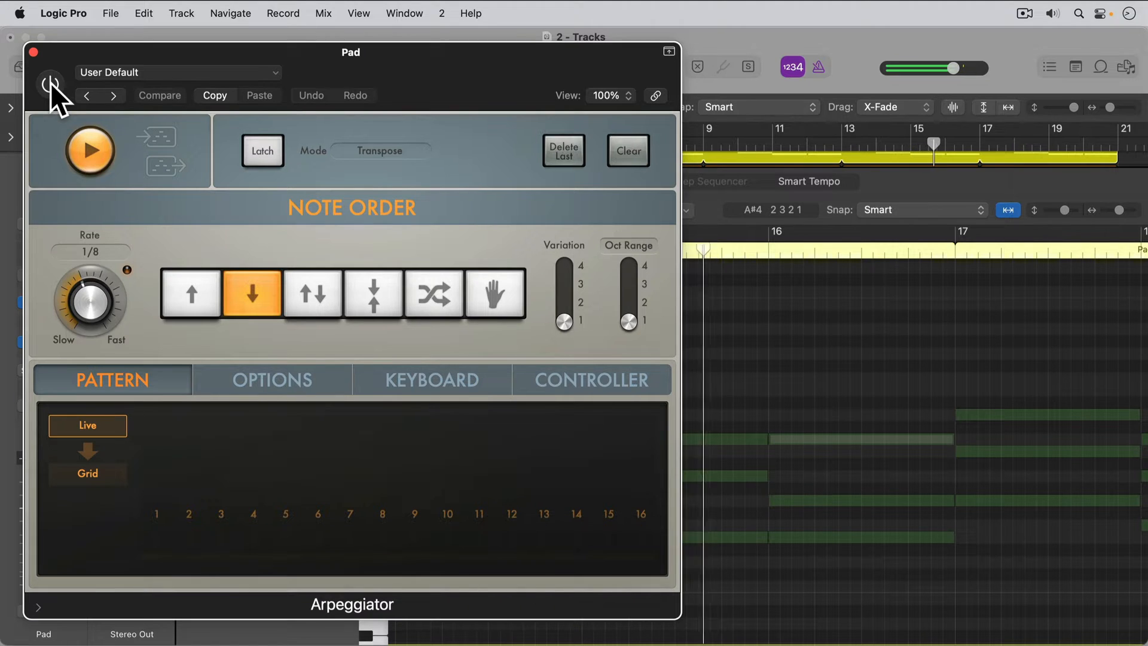
key(s)
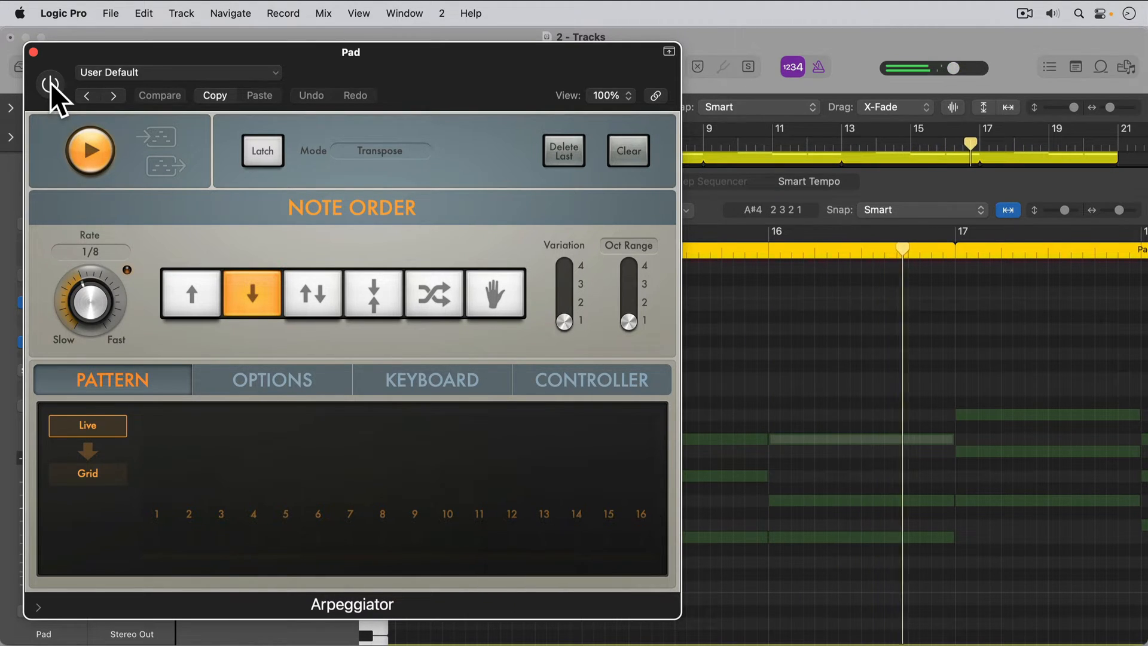
key(space)
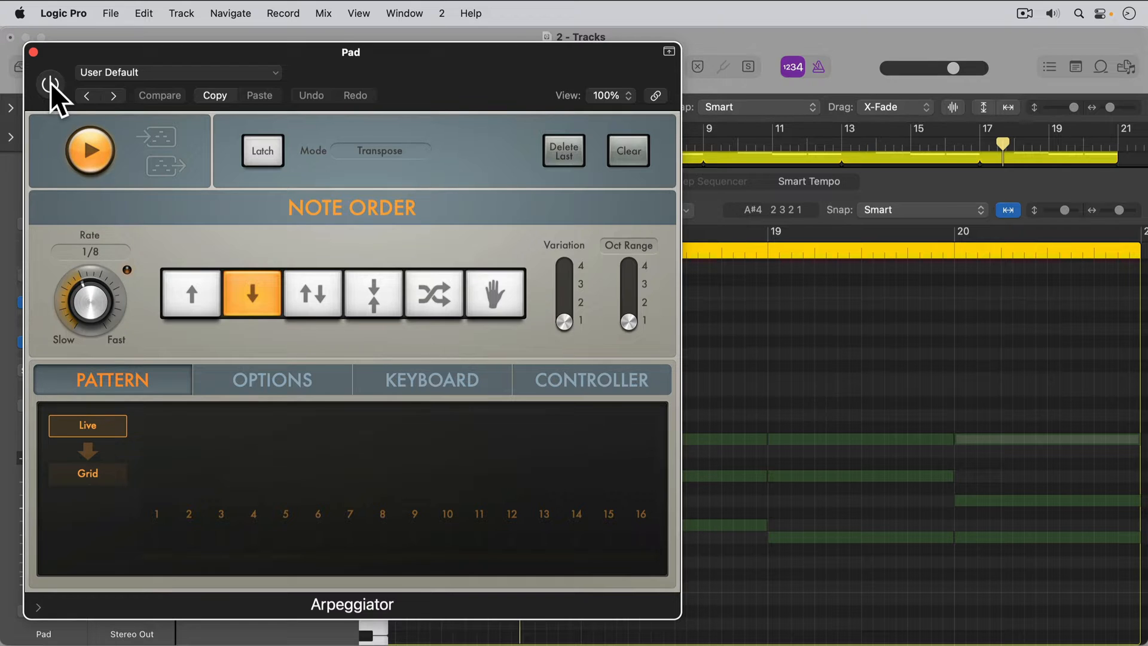
Step: Close the Arpeggiator window and the note editor, and clear the solo on the Pad track
click(34, 52)
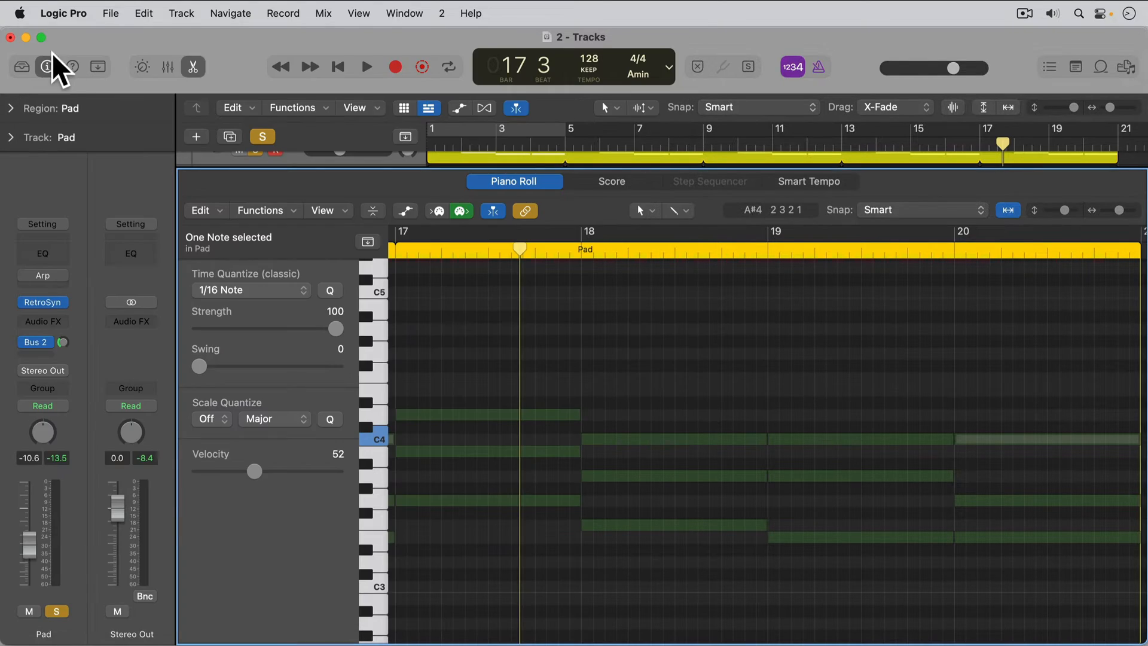
click(193, 68)
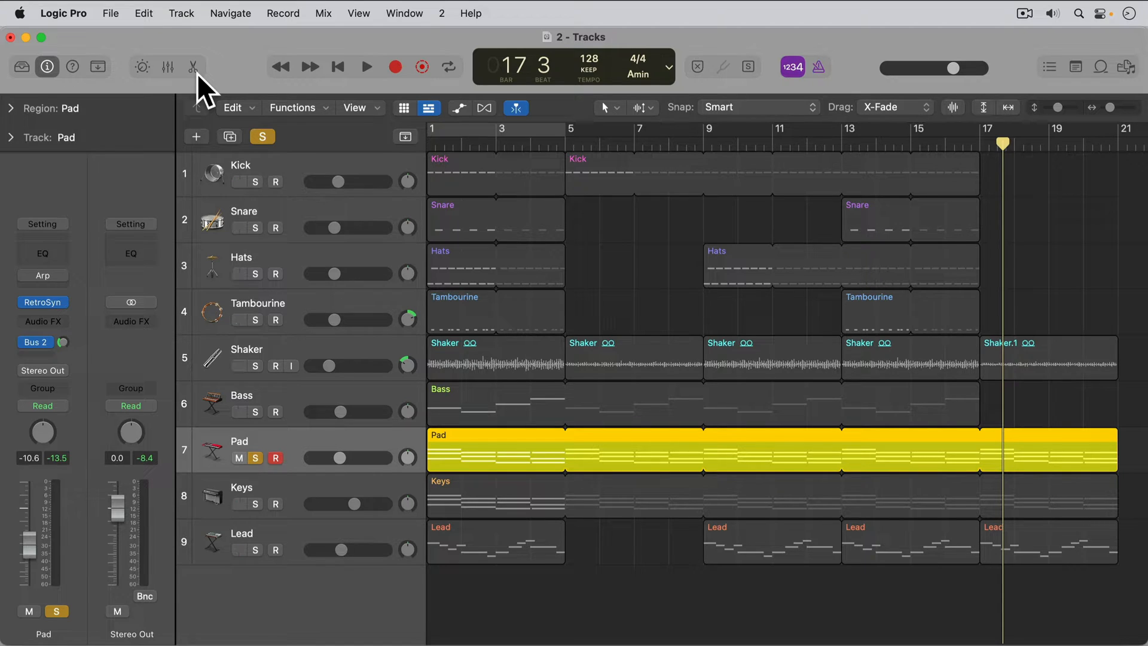
key(ctrl+option+command+s)
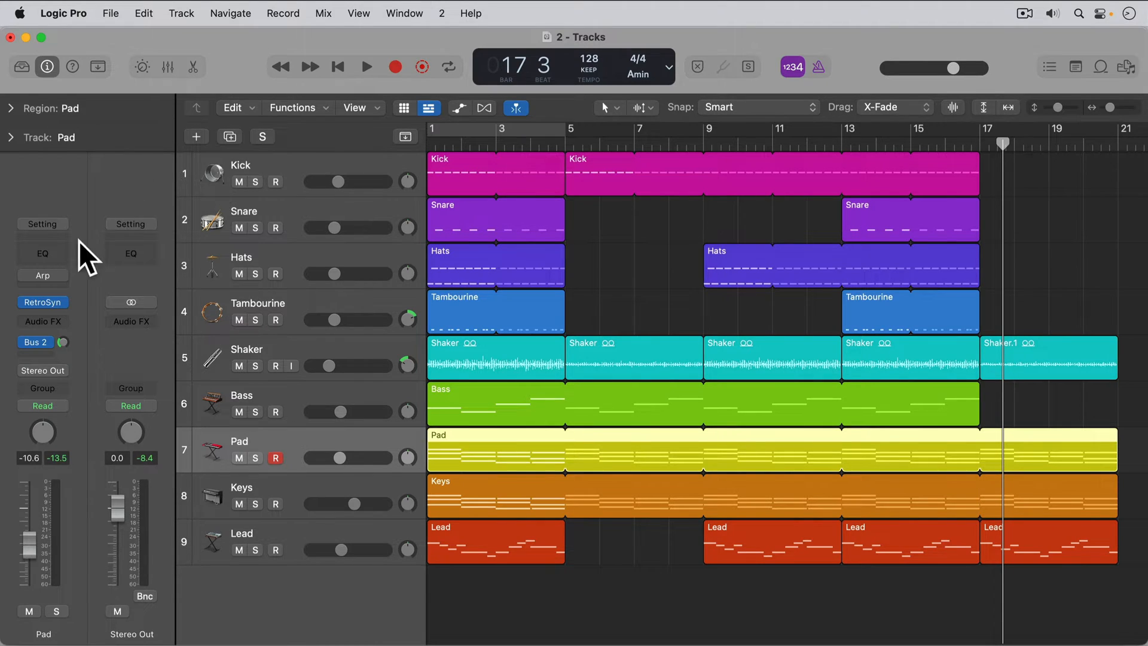
Step: Enable Record MIDI to Track Here at the Pad's Arpeggiator slot and turn the Arpeggiator back on
click(64, 275)
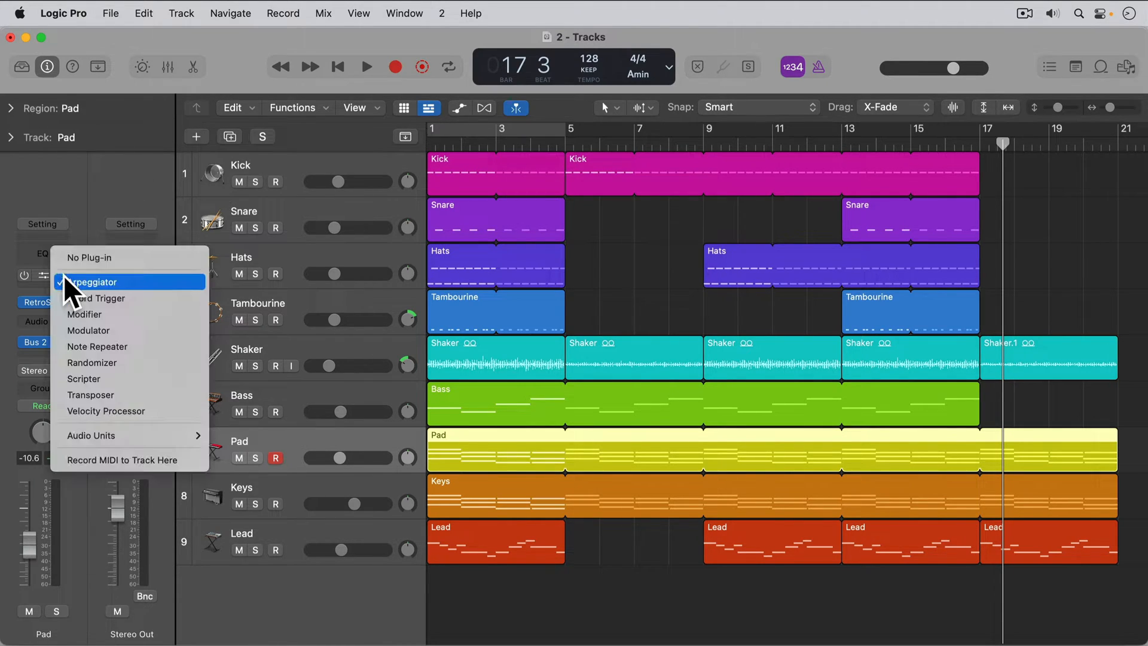
click(87, 460)
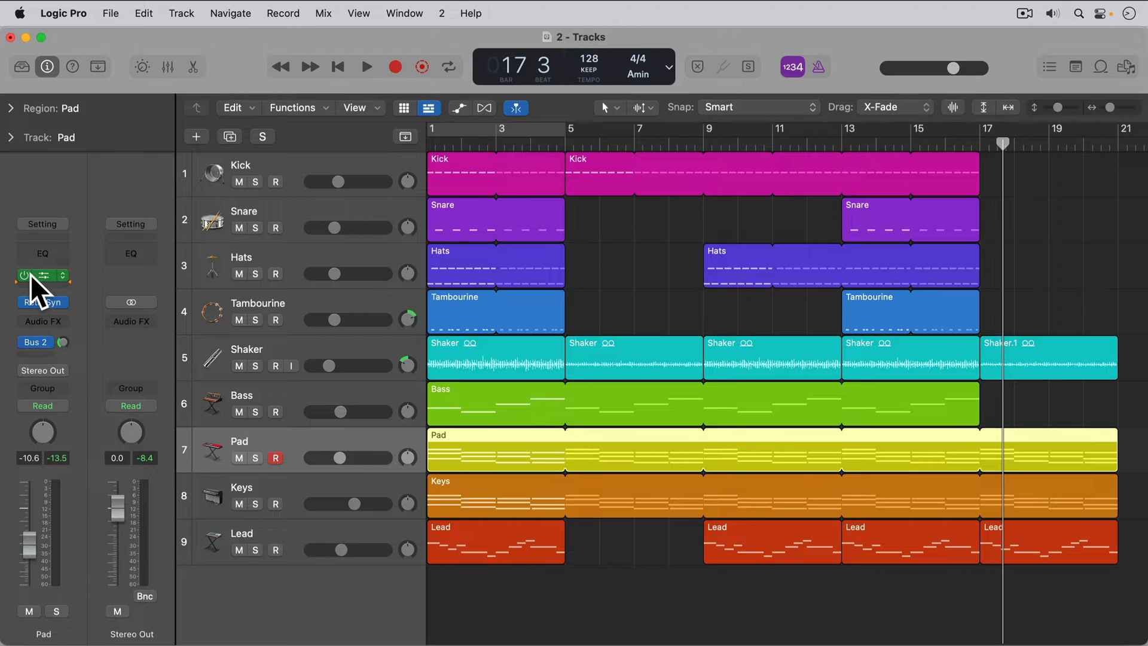
Step: Delete the existing Pad region and record a new arpeggiated part on the Pad track from bar 1 to bar 5
key(Return)
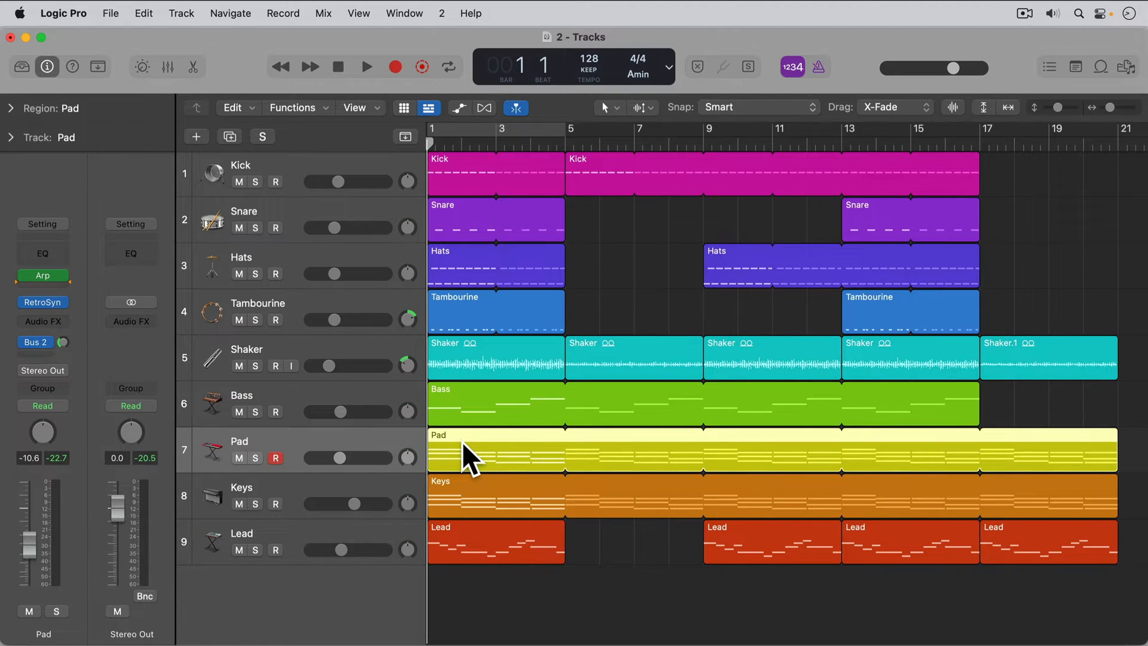
key(BackSpace)
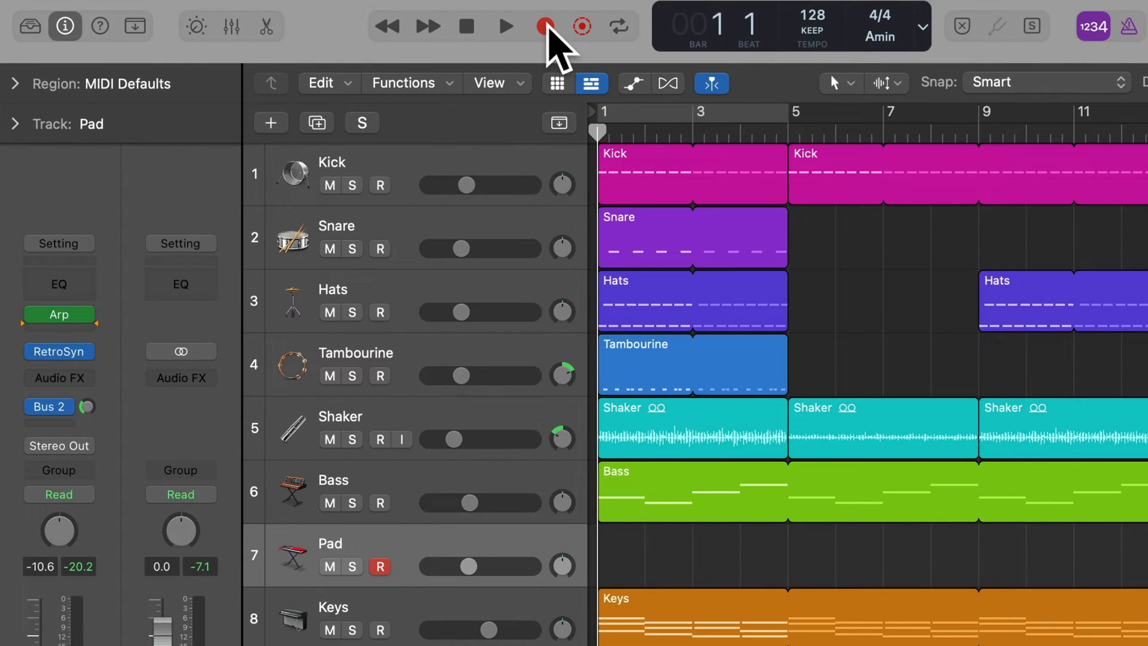
click(395, 66)
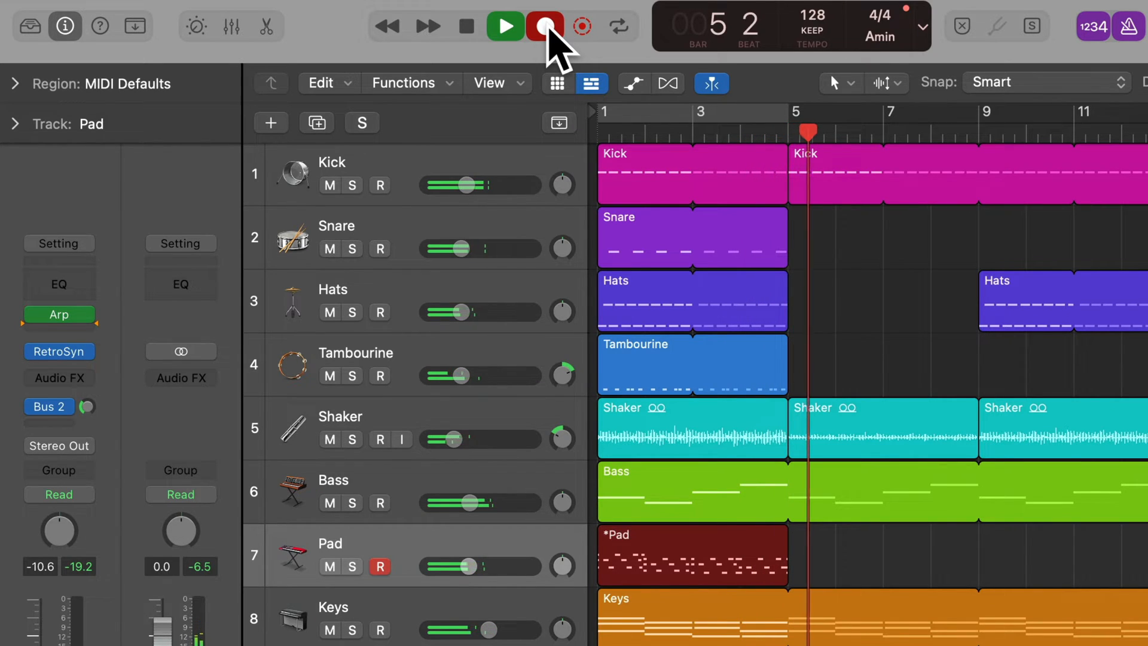
click(547, 27)
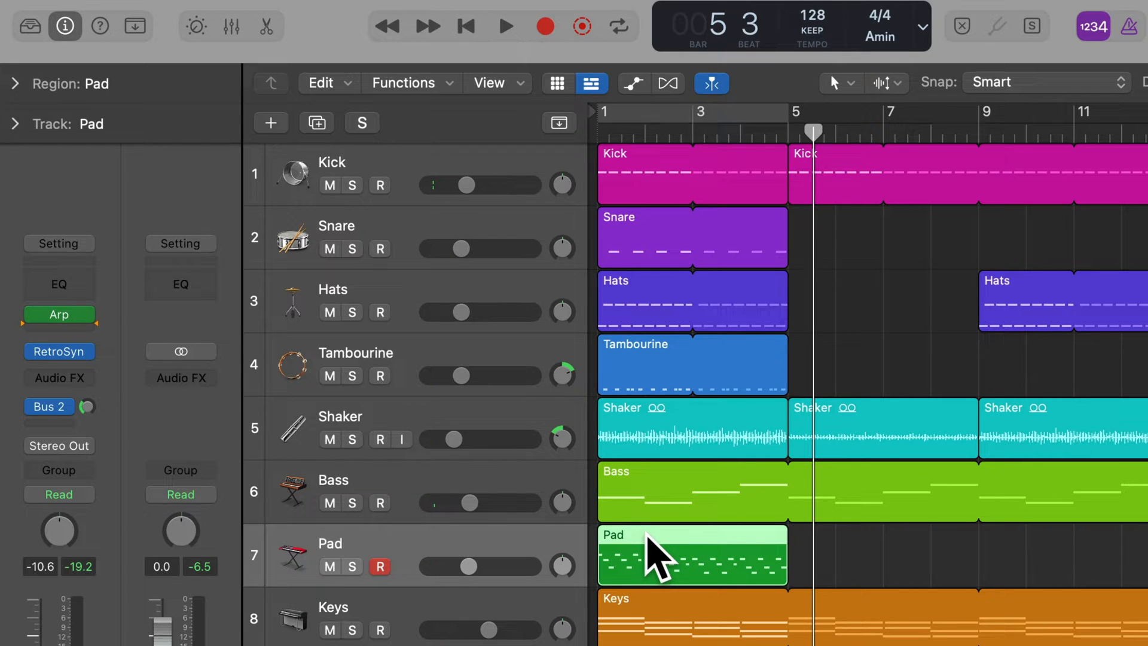
Step: Open the recorded Pad region in the Piano Roll and play it from the beginning, soloing it partway through
double_click(657, 555)
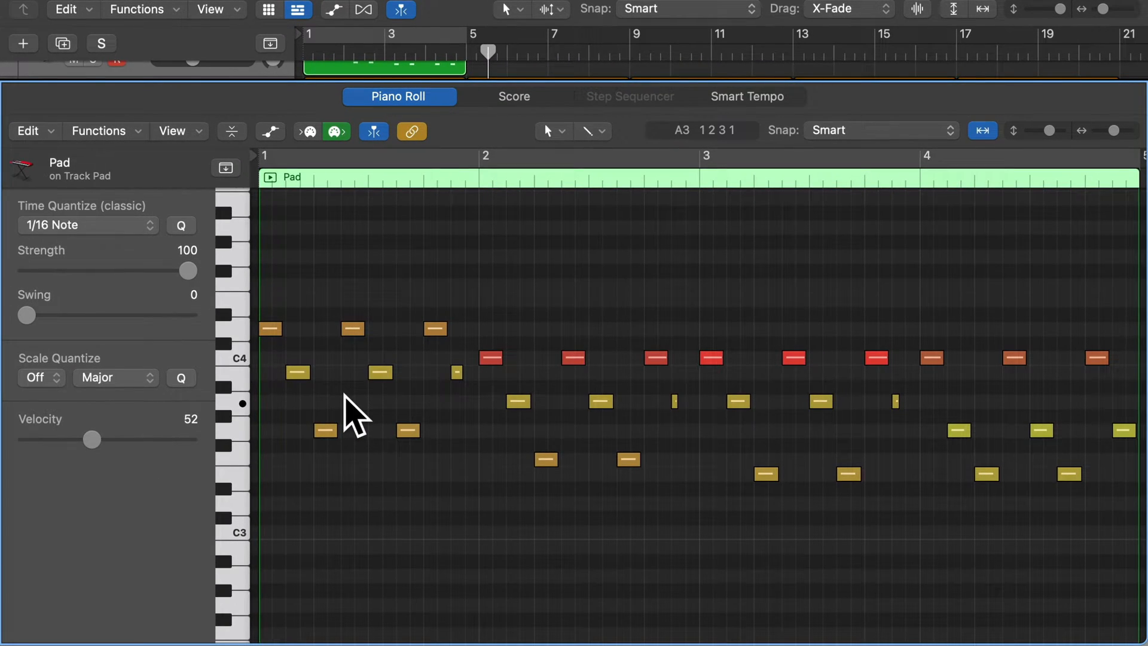
key(Return)
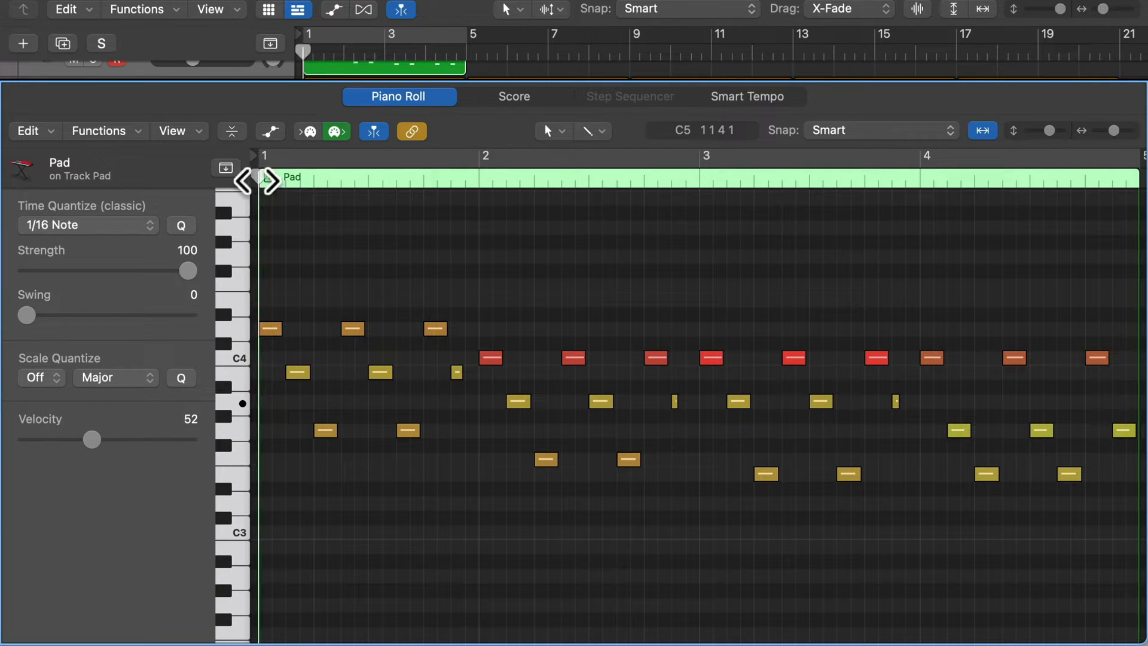
key(space)
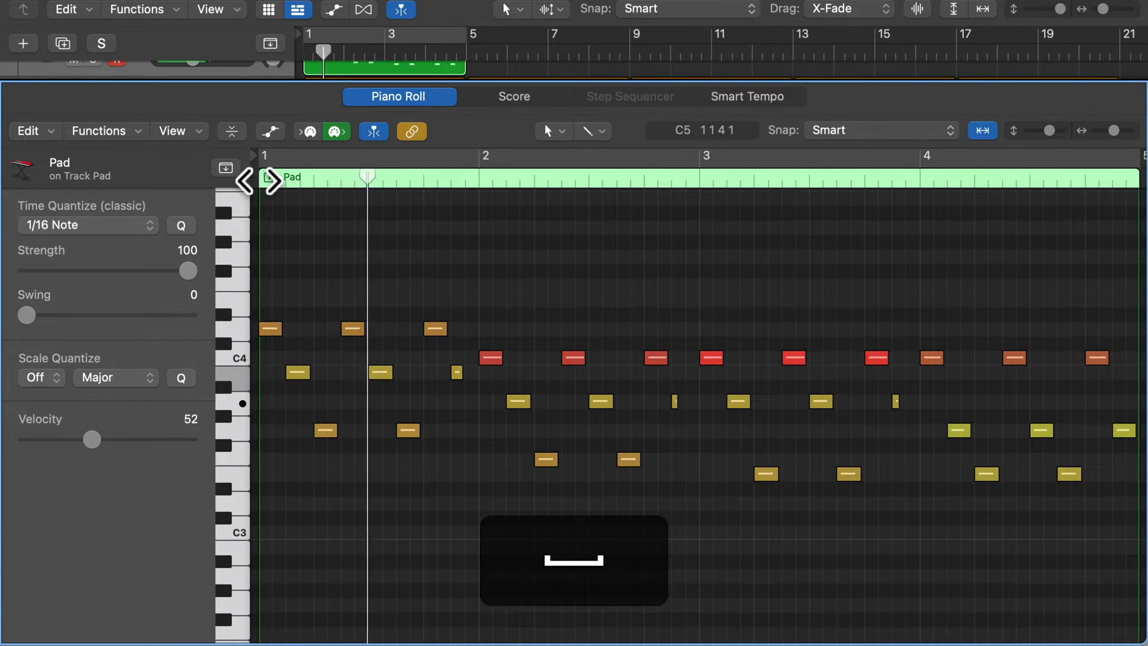
key(s)
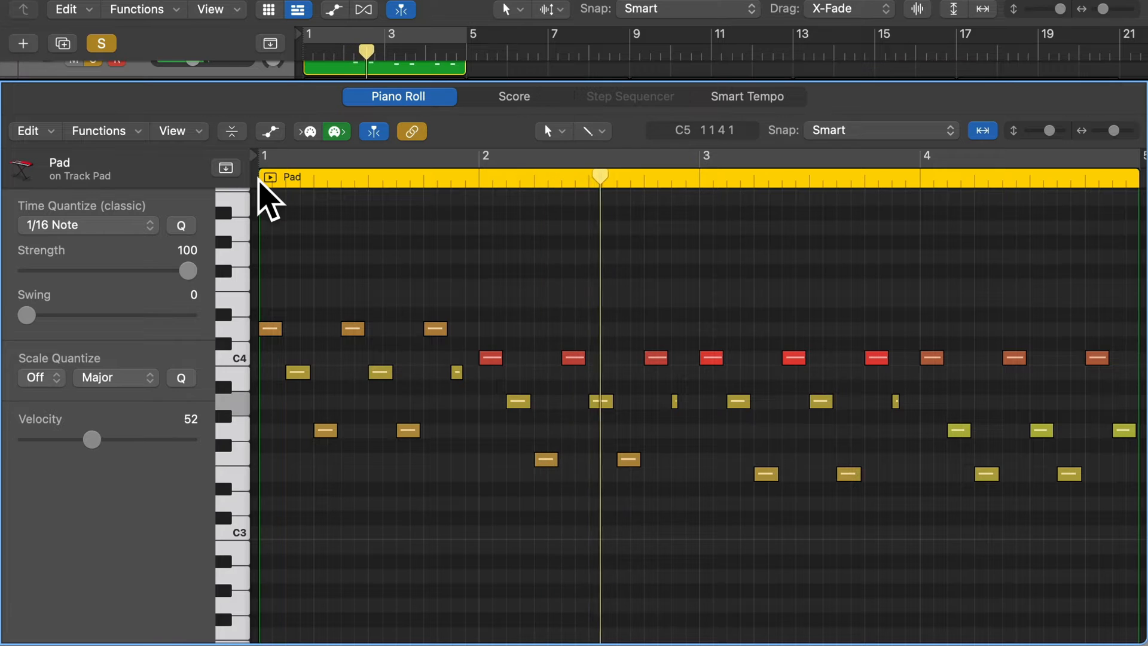
key(s)
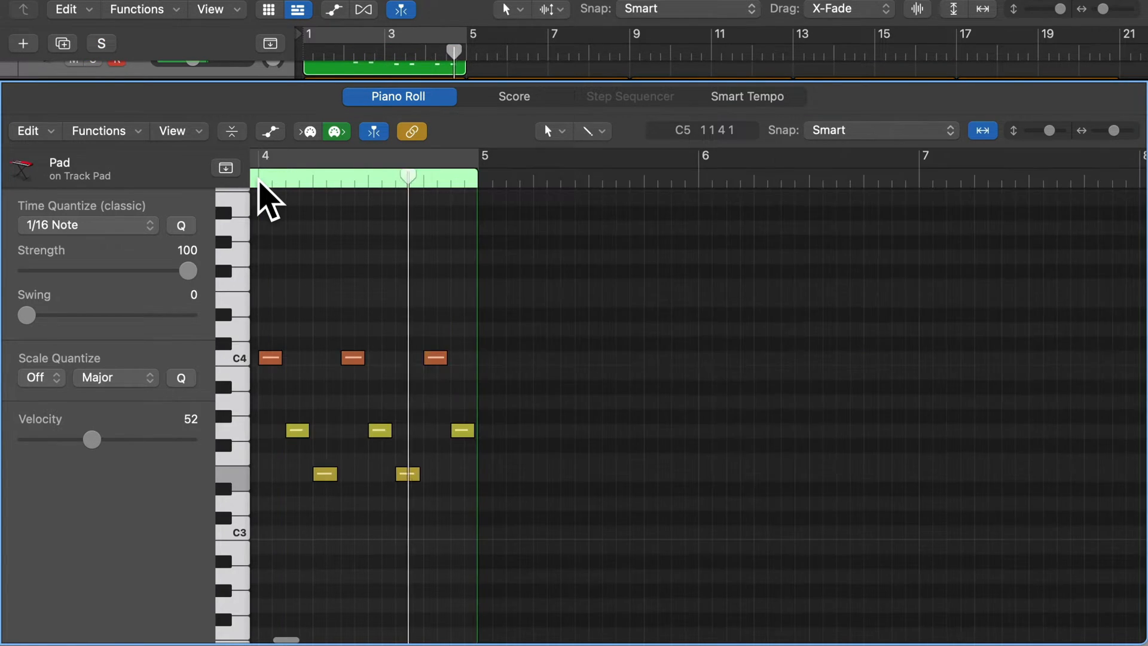
key(space)
scroll(318, 275, left, 10)
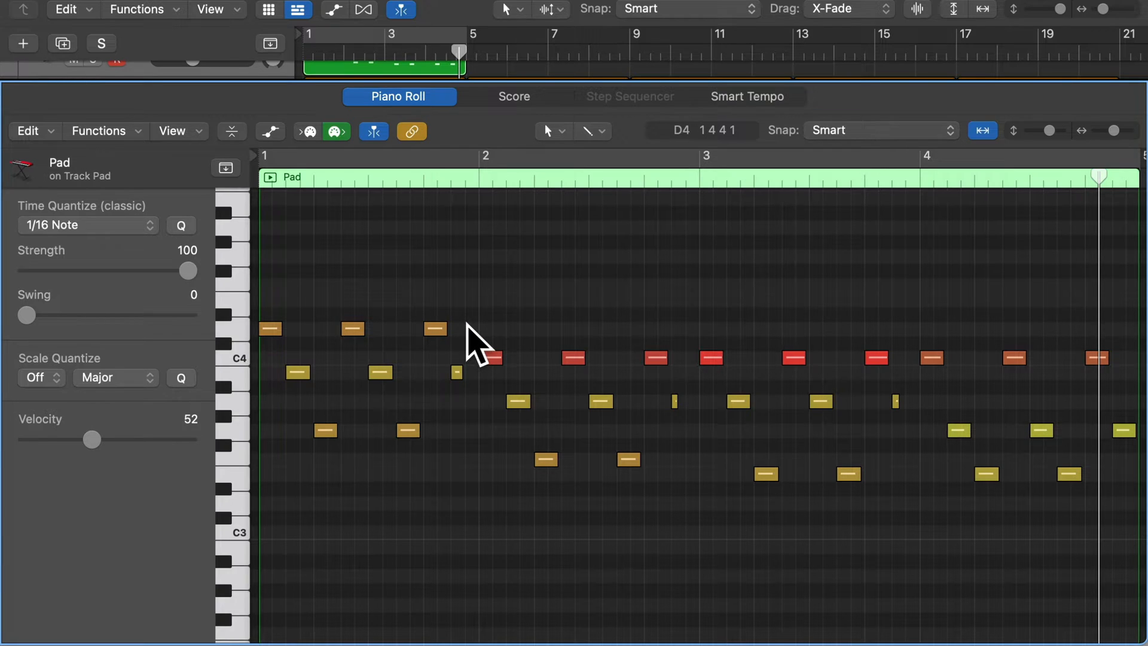
Step: Lengthen the short notes at the ends of bars 1, 2 and 3 to reach the following bar lines
key(cmd+Right)
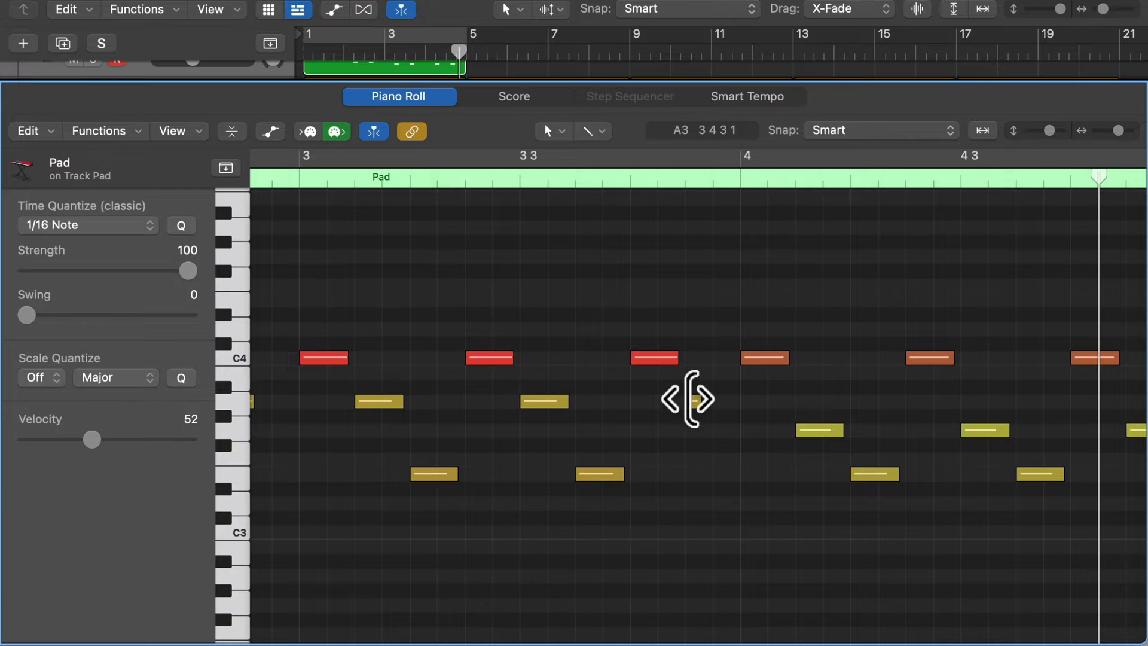
drag(688, 399, 712, 402)
scroll(598, 421, left, 5)
scroll(712, 403, left, 5)
drag(617, 371, 641, 370)
scroll(648, 344, right, 5)
click(727, 318)
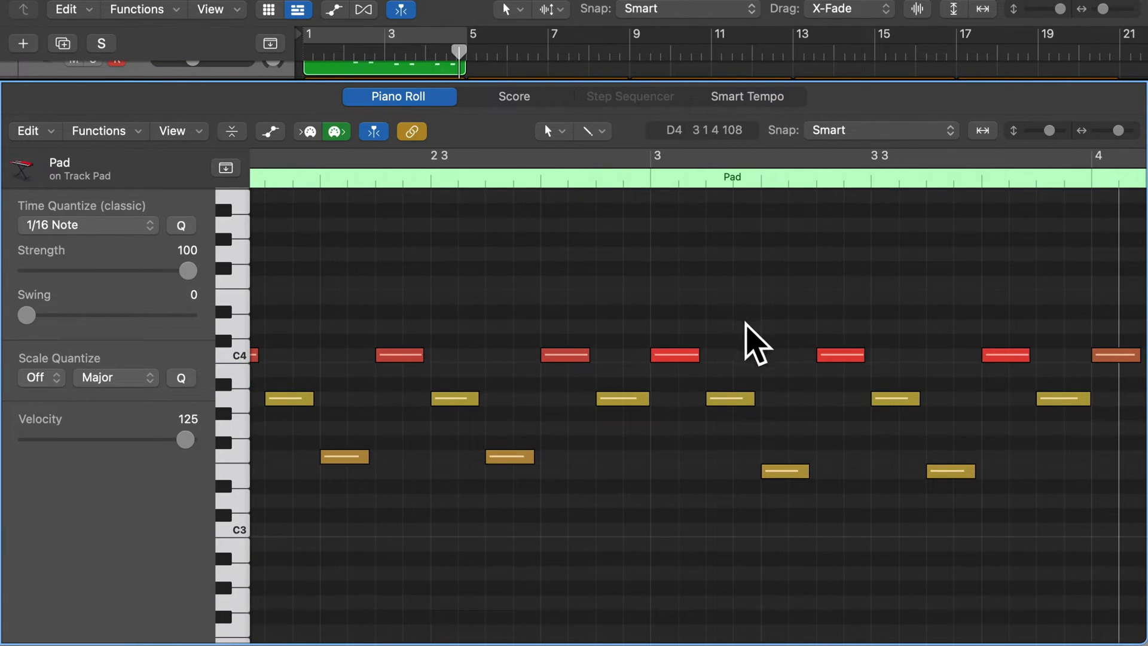
Step: Set the velocity of the three C4 notes in bar 3 to 98
drag(668, 320, 1007, 370)
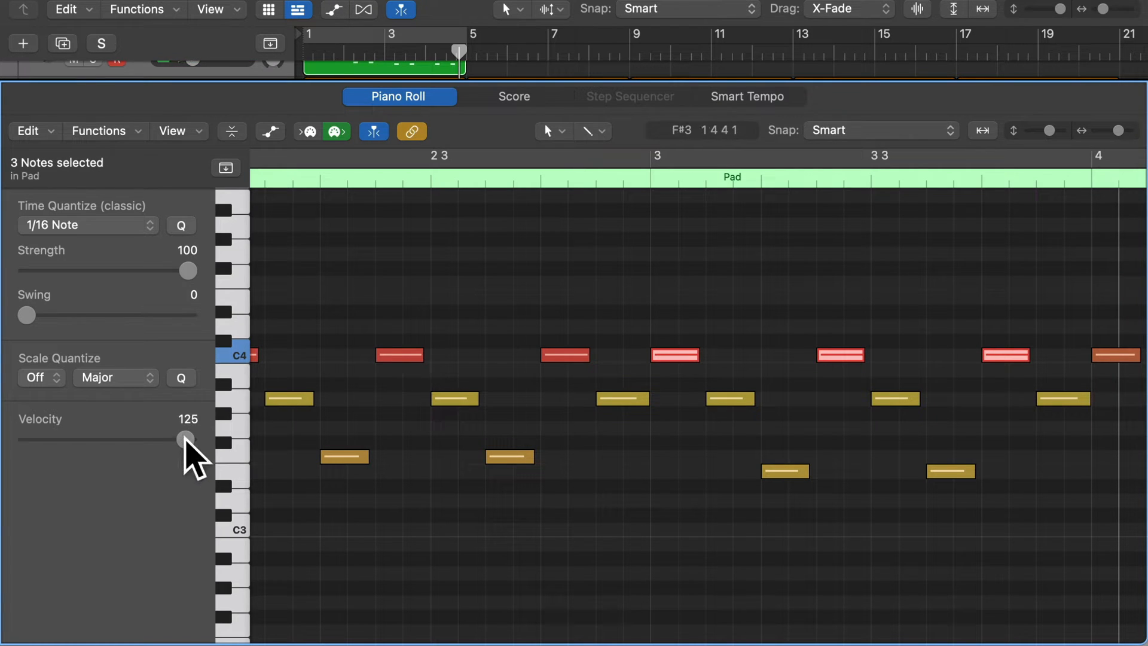
drag(185, 439, 151, 440)
click(463, 295)
Step: Set the velocity of the three C4 notes in bar 2 to 100
scroll(464, 294, left, 5)
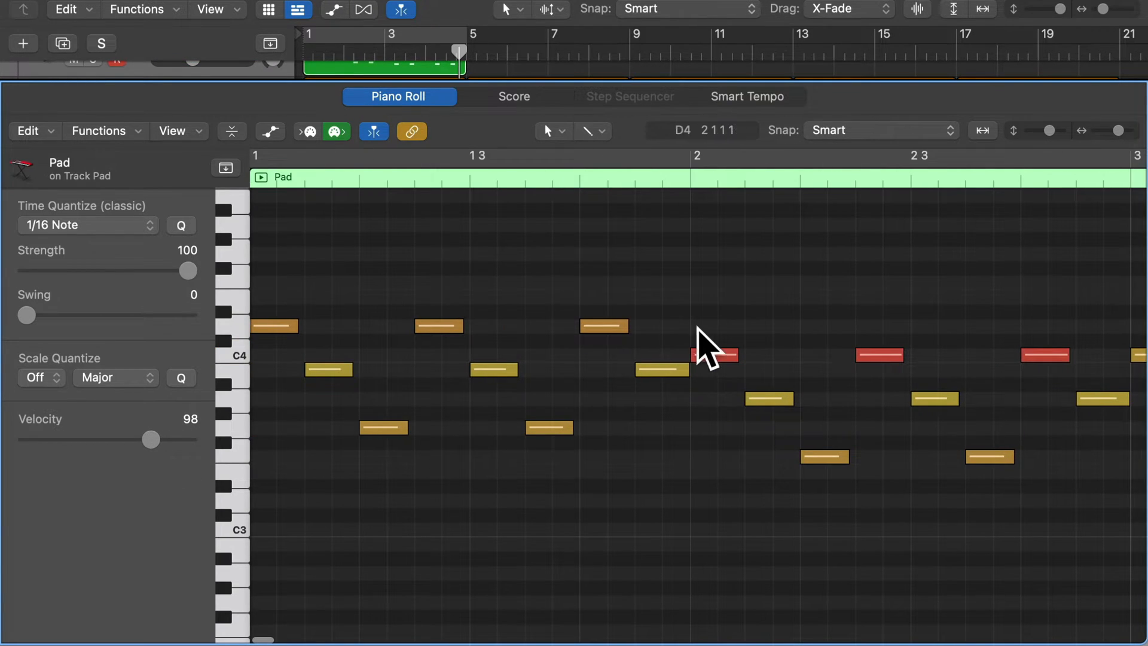
drag(697, 327, 1061, 362)
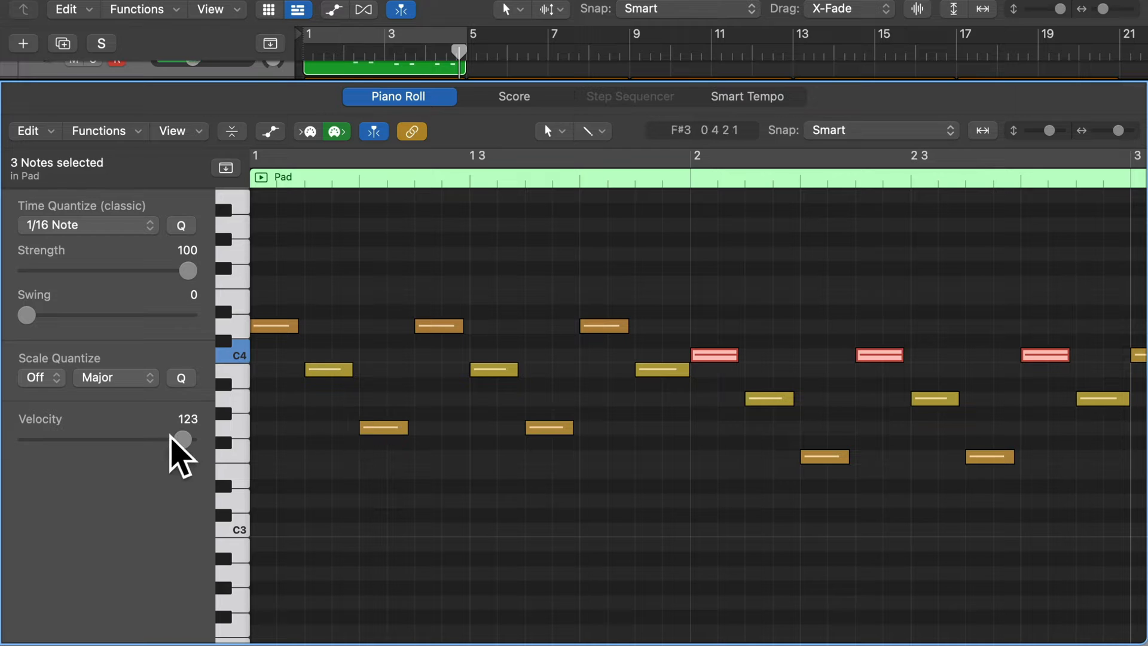
drag(171, 436, 147, 437)
click(717, 322)
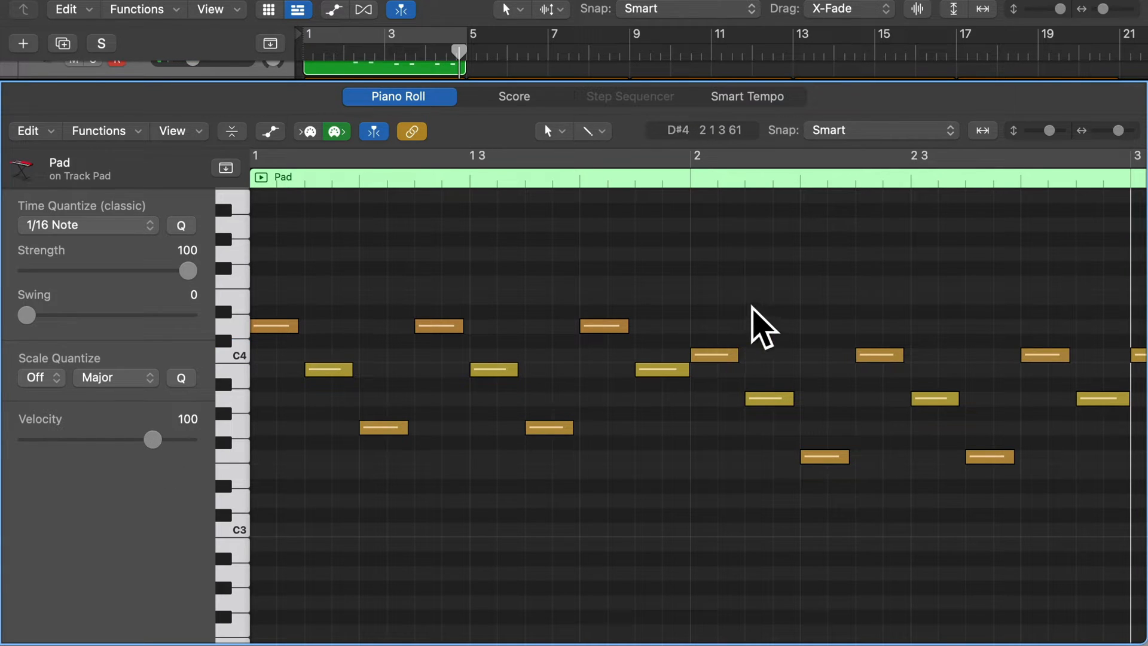
Step: Play the edited Pad region from the beginning with all four bars in view
key(super+Left)
key(super+Left)
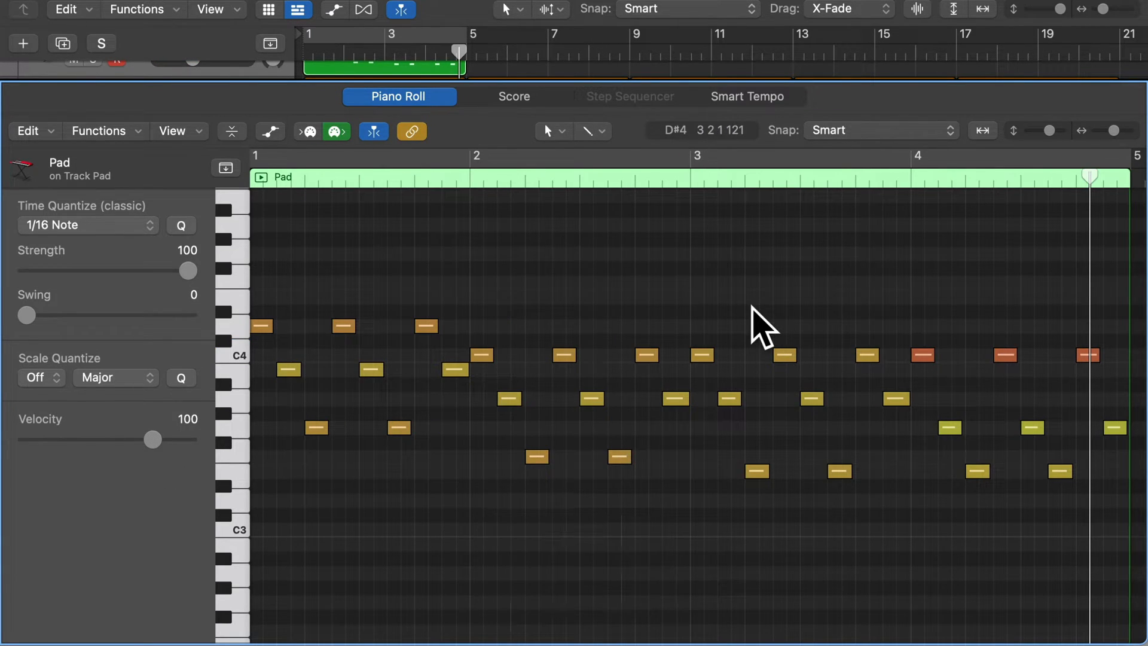
key(Return)
key(space)
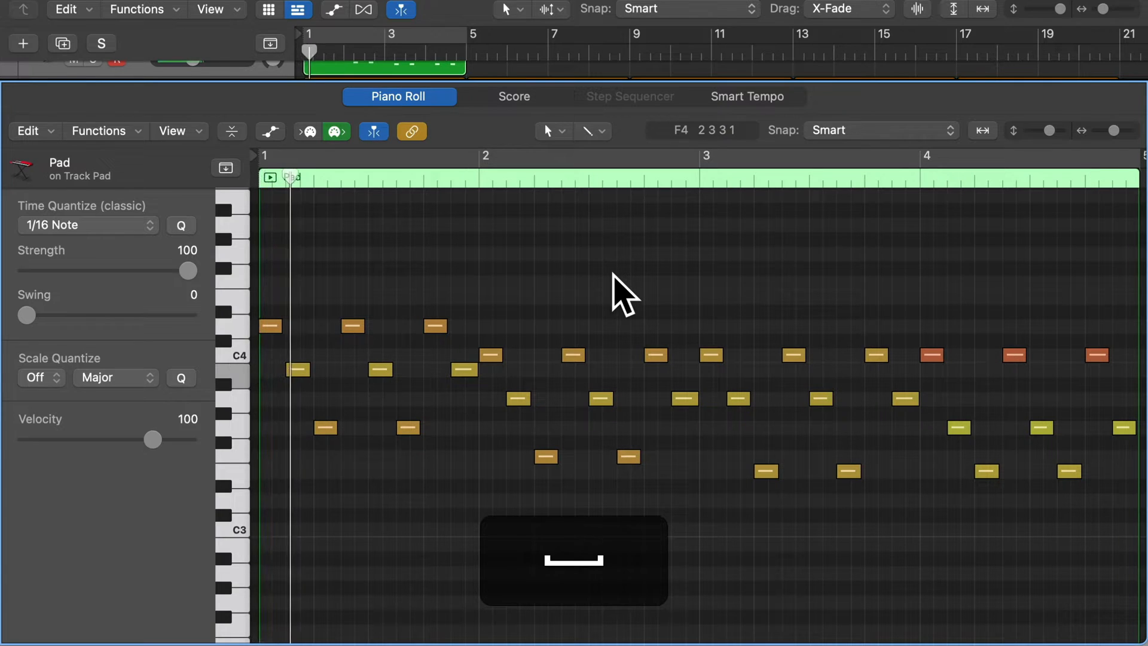
Step: Audition the Pad track in solo through bar 4, and loop its region out to bar 21 in the arrangement
key(s)
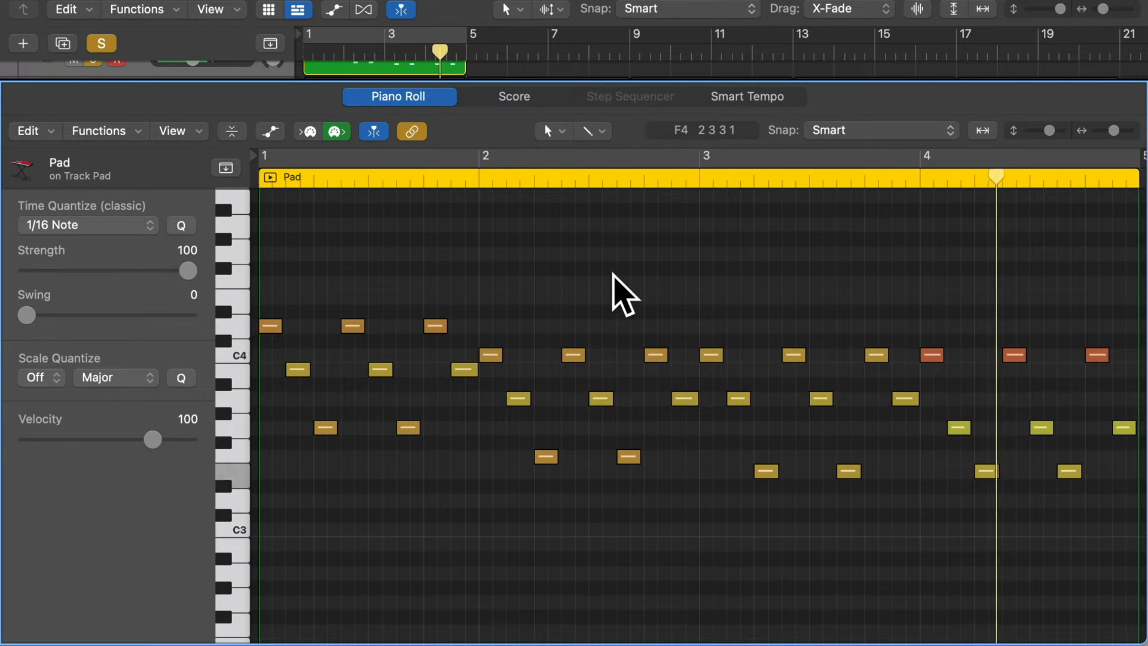
key(space)
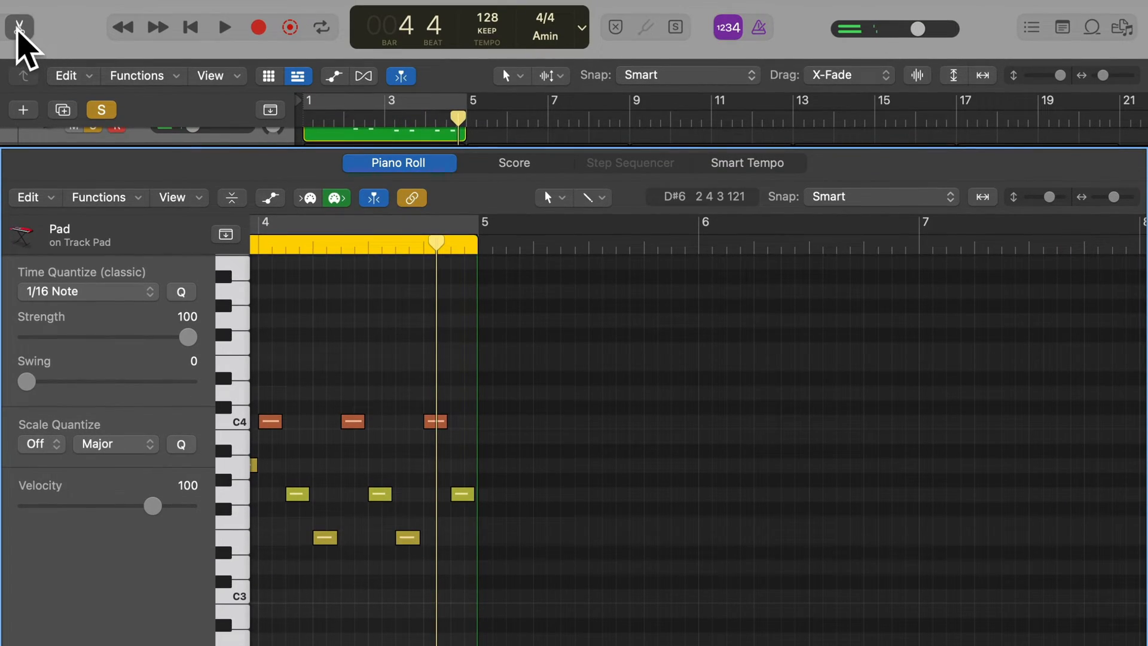
click(18, 28)
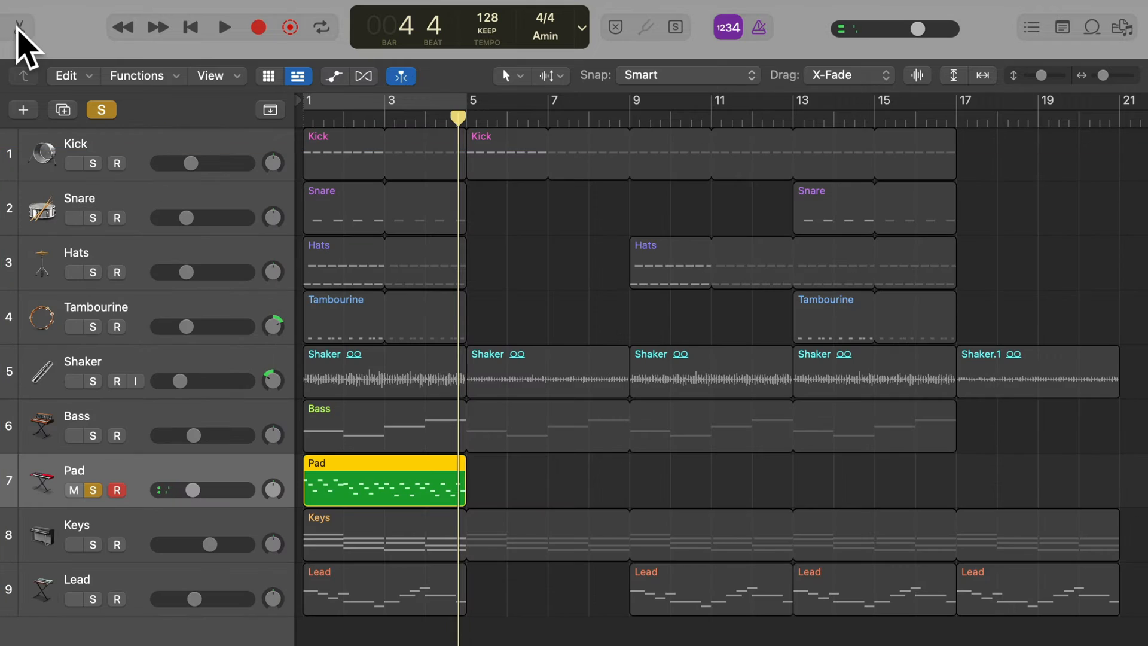
drag(458, 473, 1111, 475)
key(s)
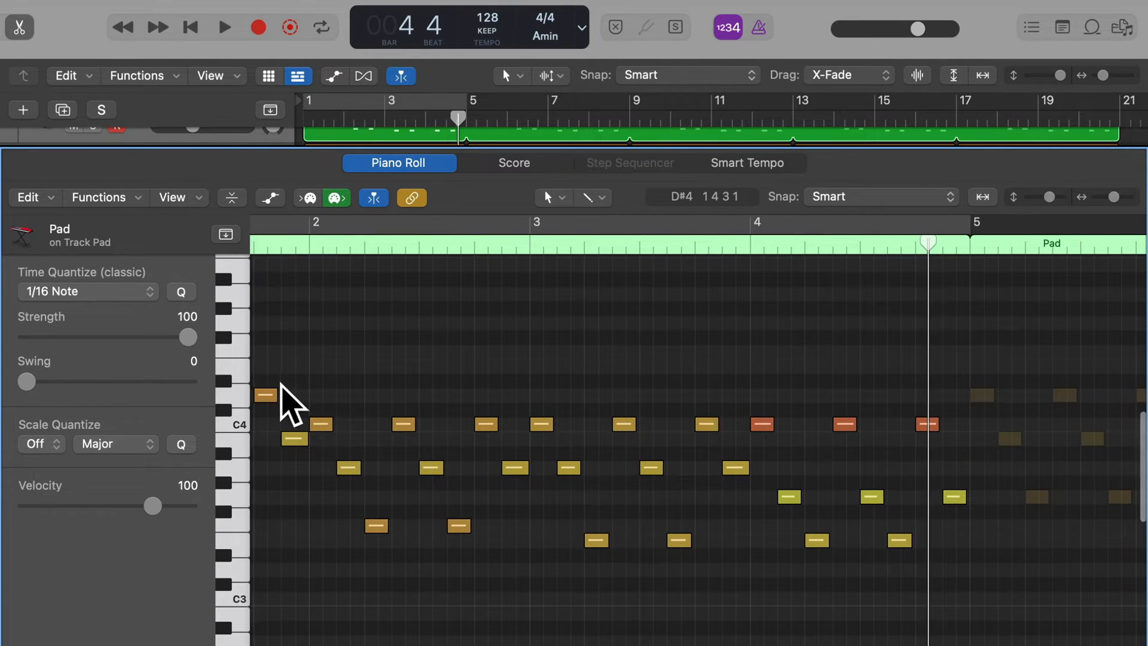
Step: Stack the first D4, B3 and G3 notes at the start of bar 1 and lengthen them together to reach the second D4 note
scroll(282, 393, left, 5)
click(288, 447)
drag(288, 447, 275, 449)
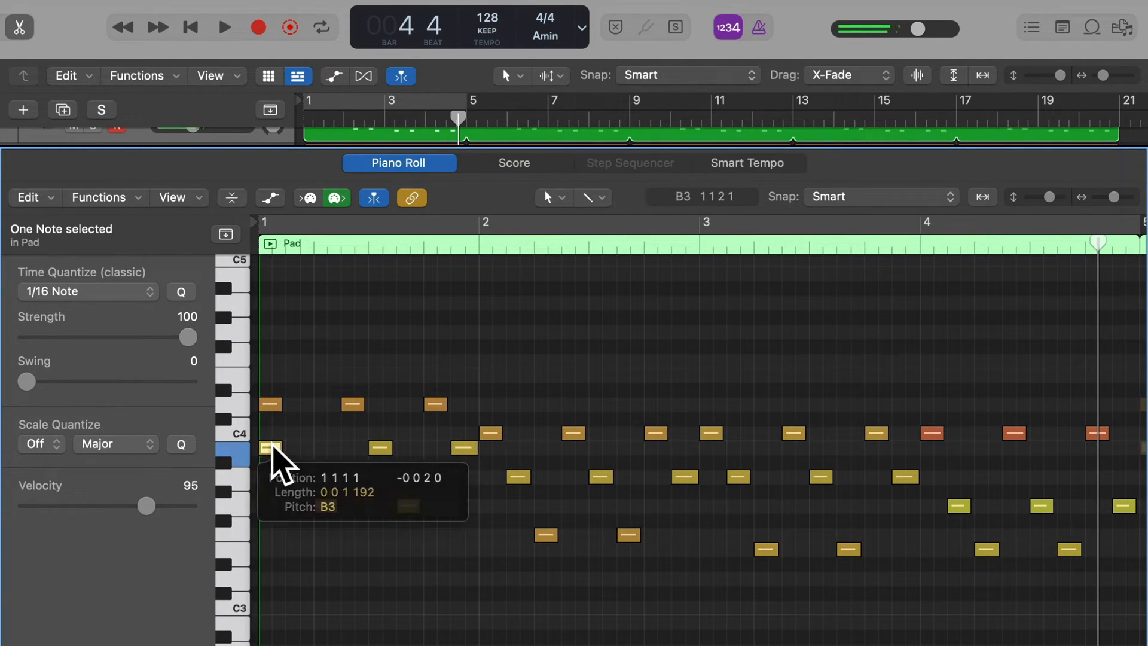
drag(325, 505, 270, 511)
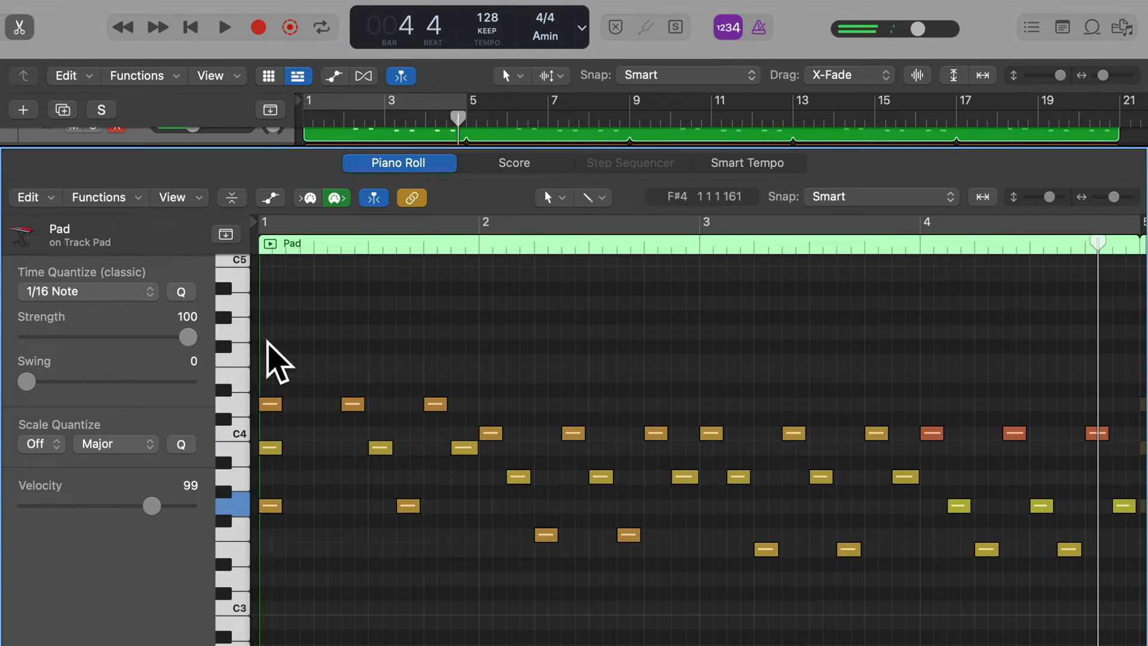
drag(266, 359, 337, 508)
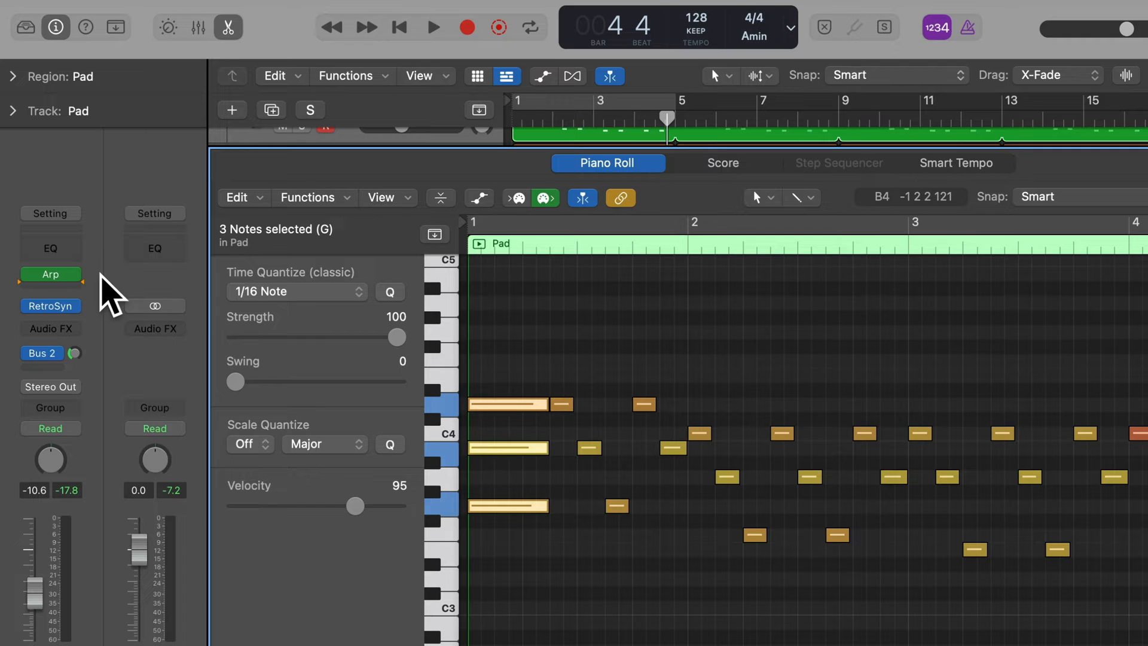
Step: Solo the Pad track and play the stacked chord in bar 1 from the beginning
key(Return)
key(s)
key(space)
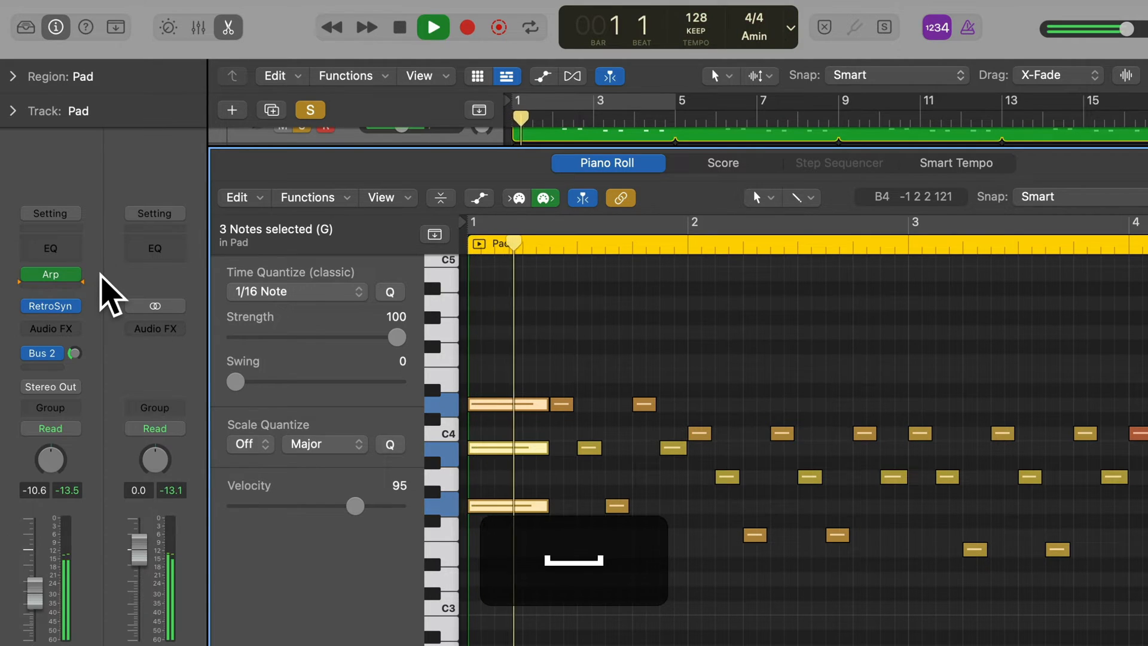
key(space)
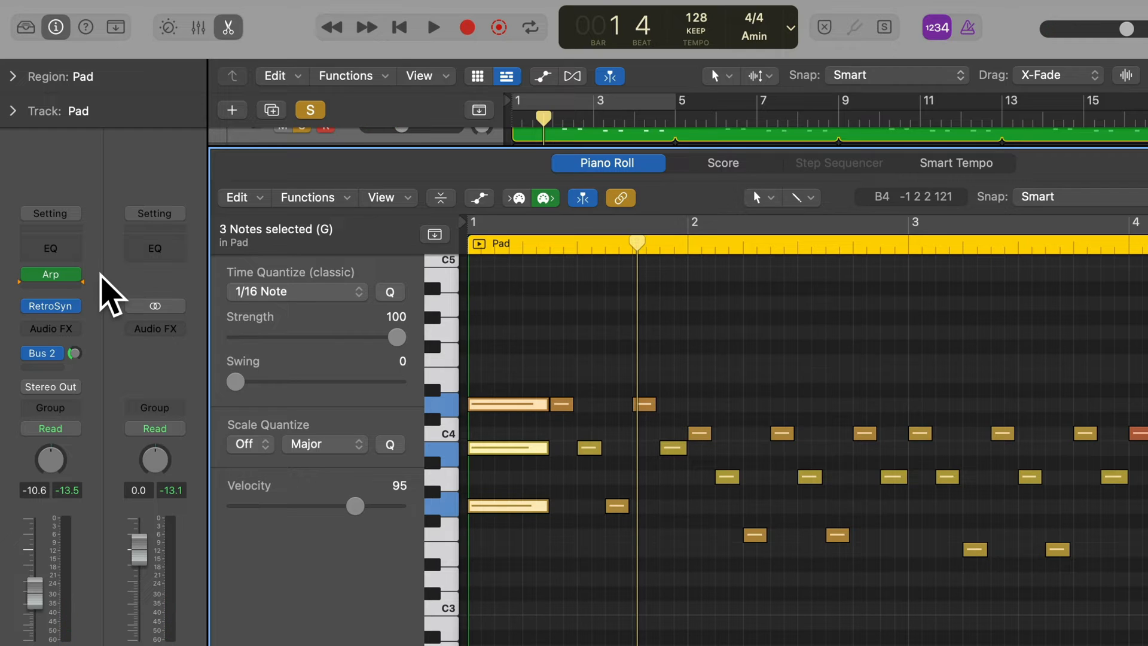
Step: Turn off Record MIDI to Track Here on the Pad's Arpeggiator and play bar 1 from the beginning
mouse_move(75, 273)
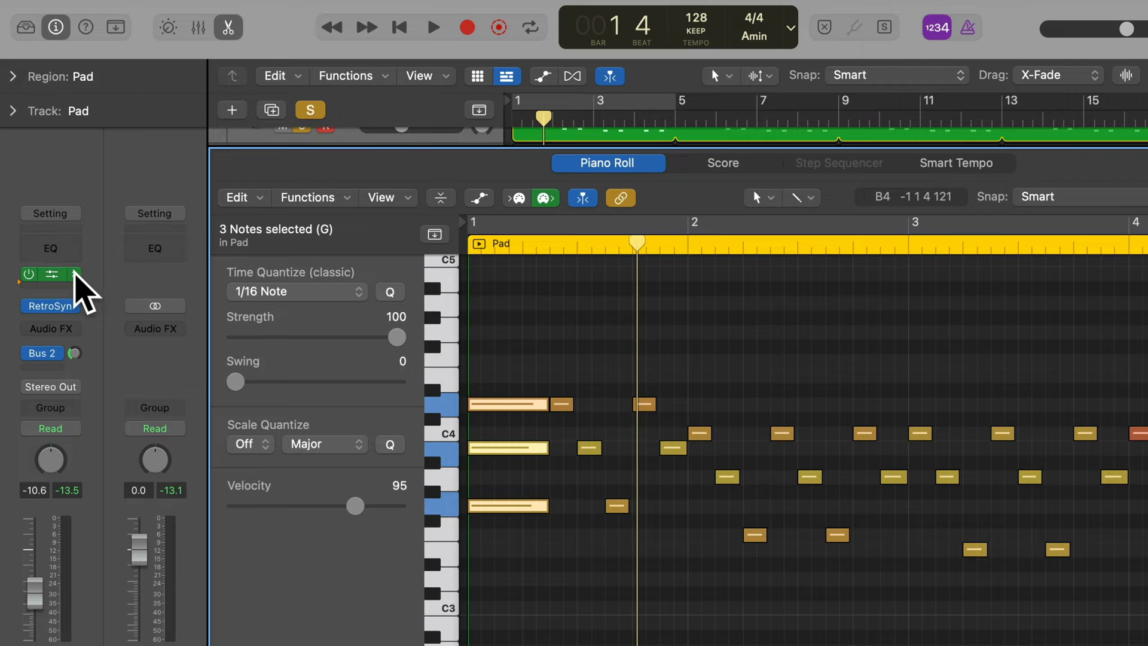
click(75, 273)
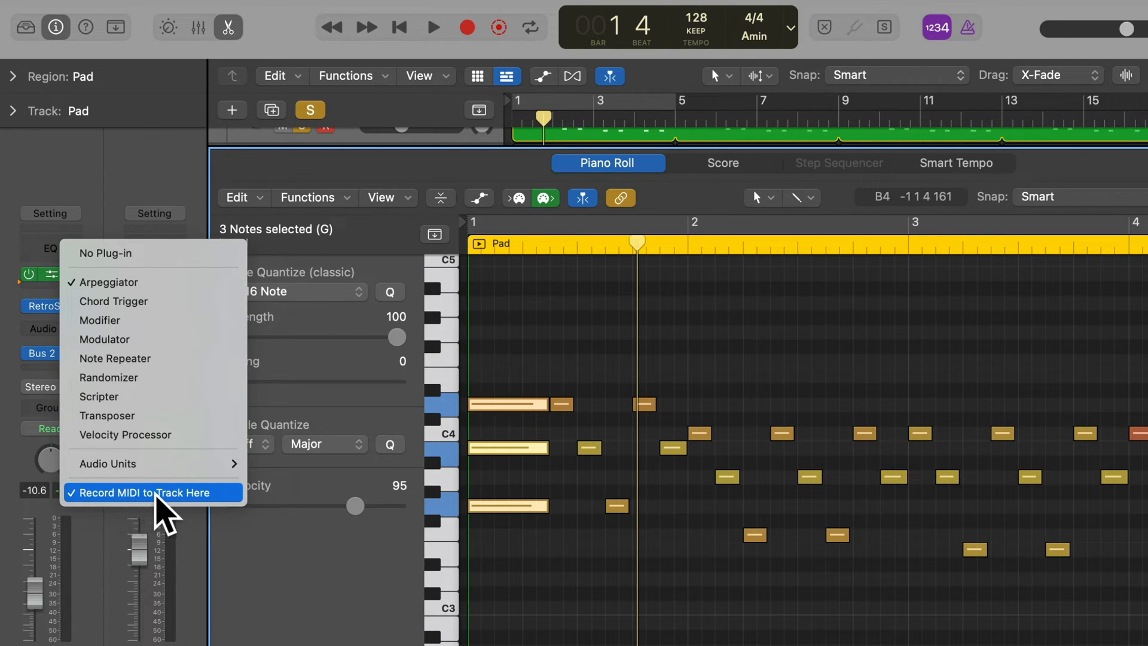
click(154, 492)
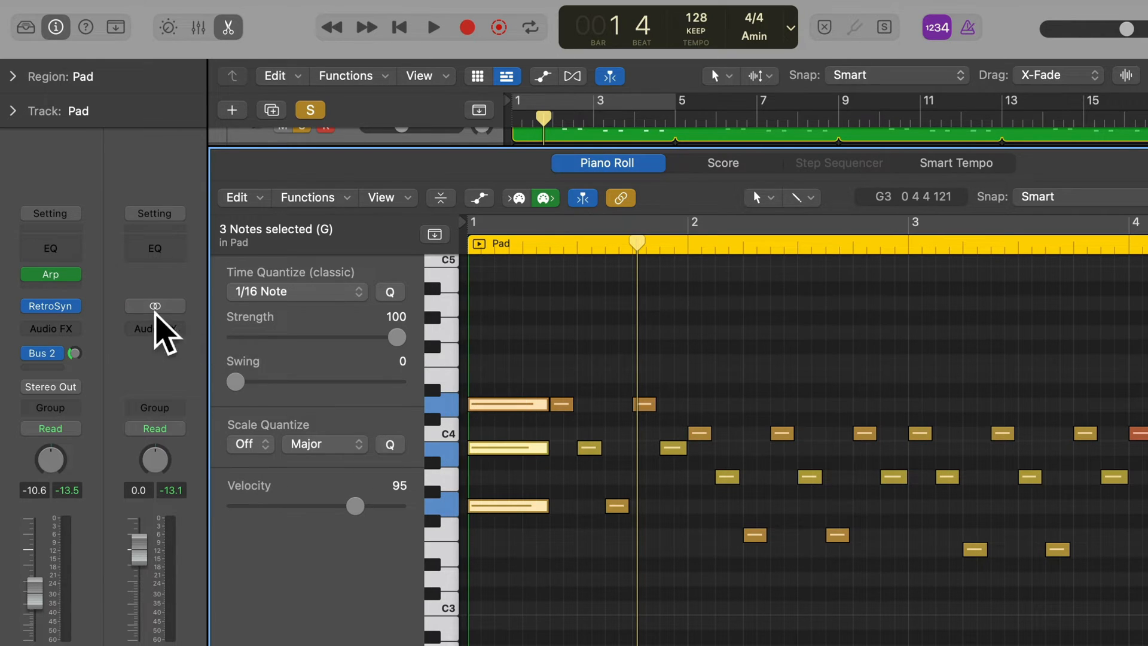
key(space)
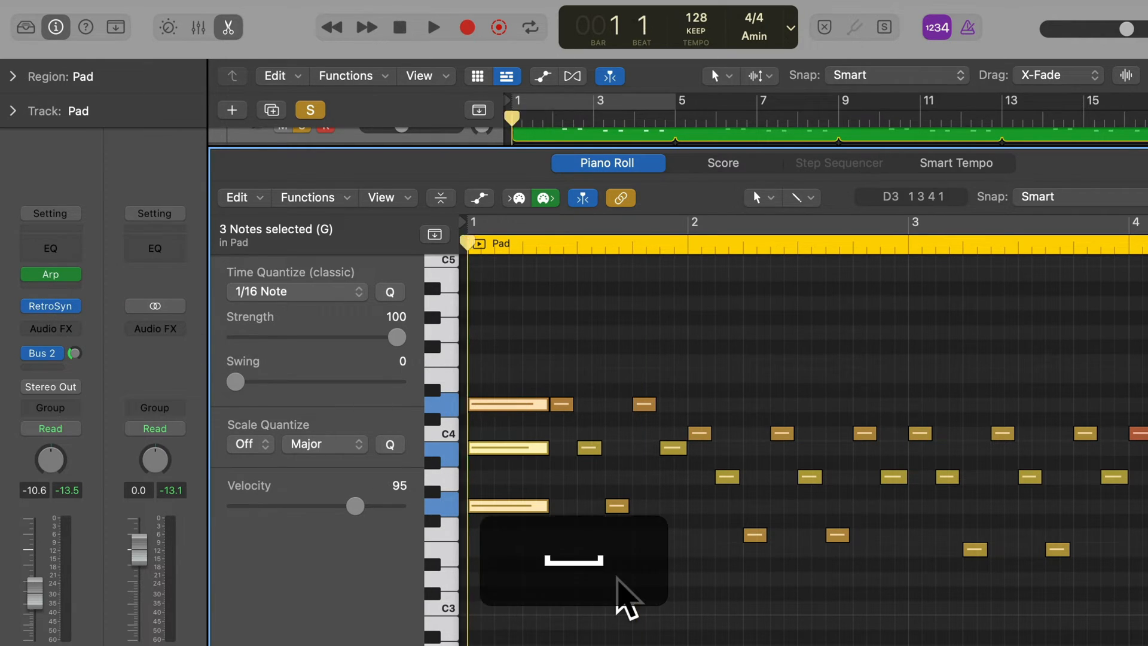
key(space)
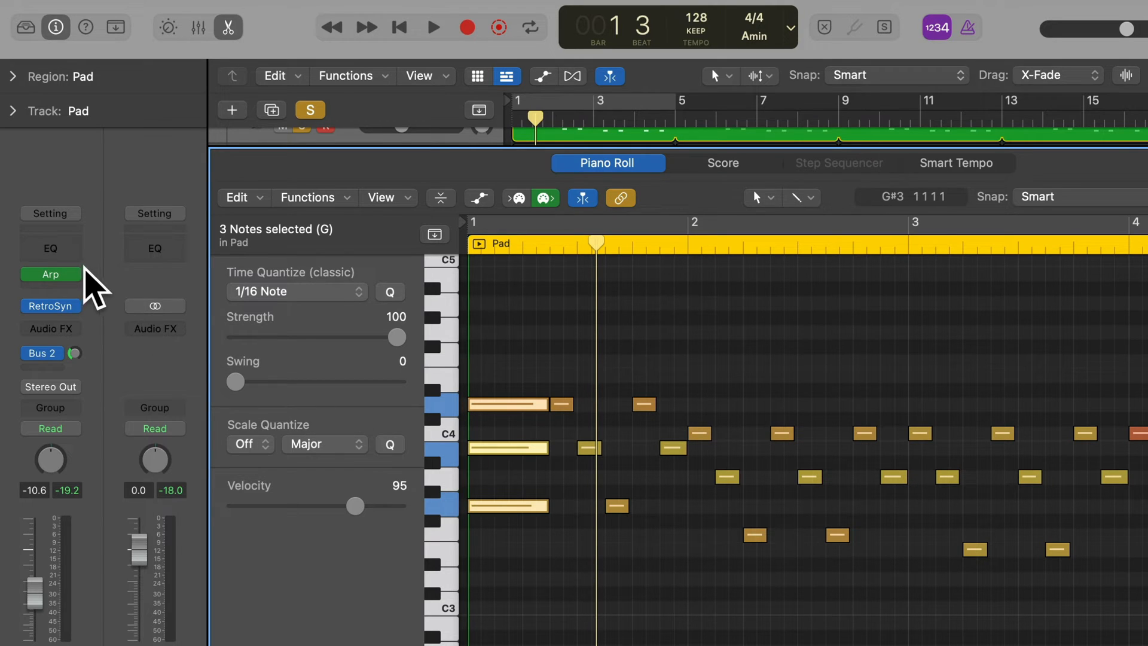
Step: Bypass the Arpeggiator on the Pad channel strip and play the bar 1 chord from the beginning
click(78, 275)
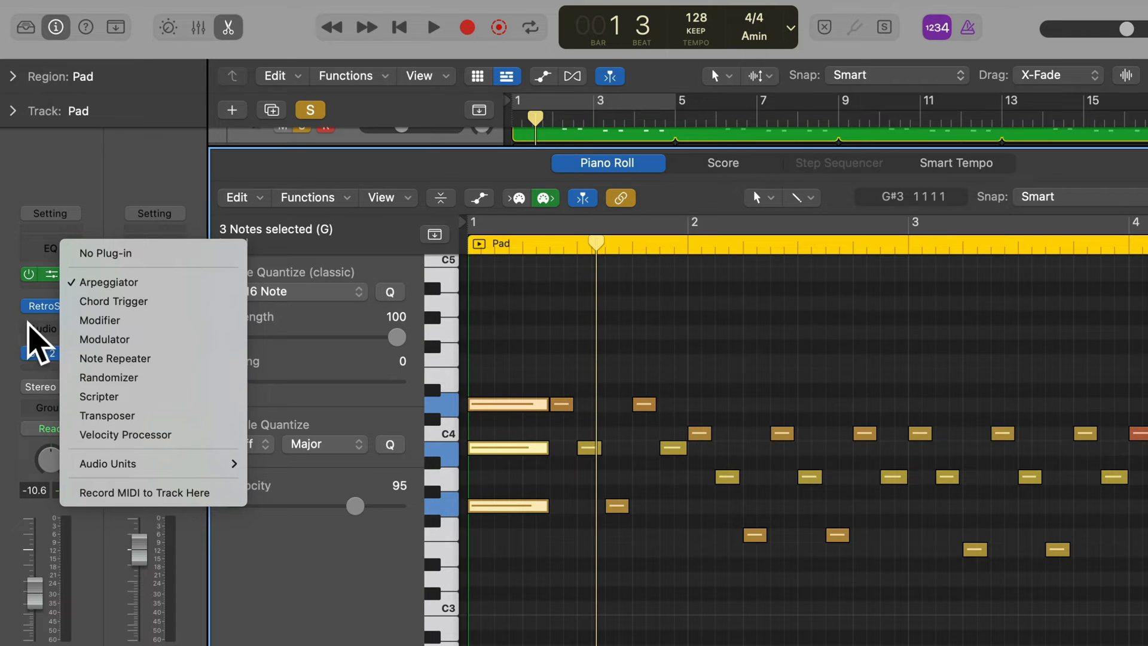
click(16, 288)
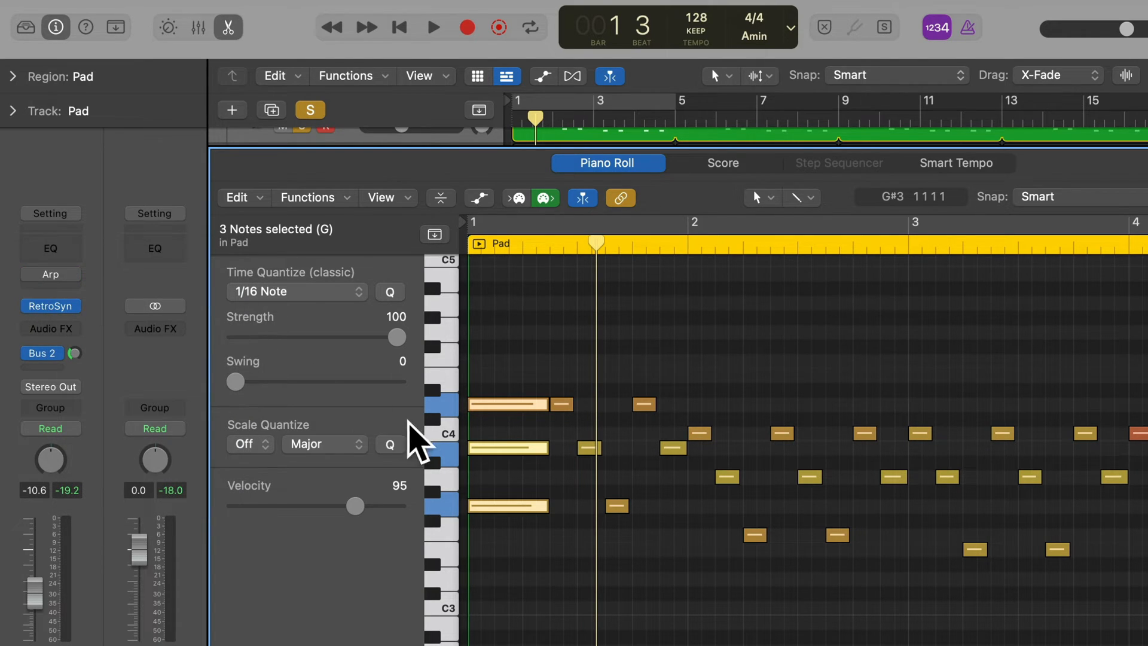
key(space)
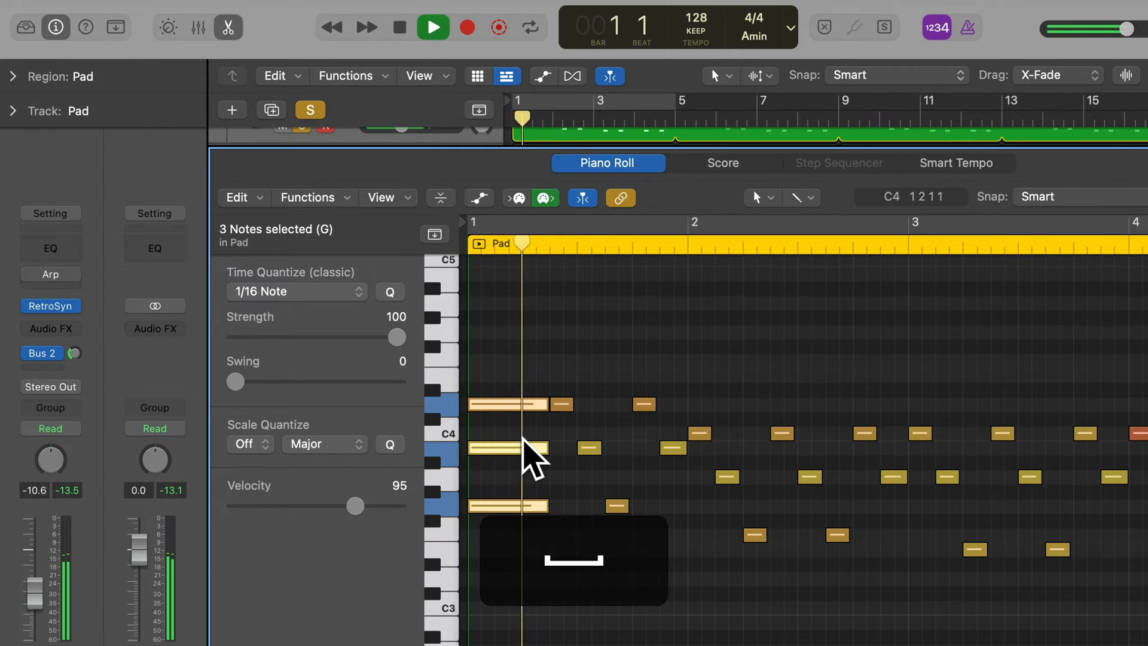
key(space)
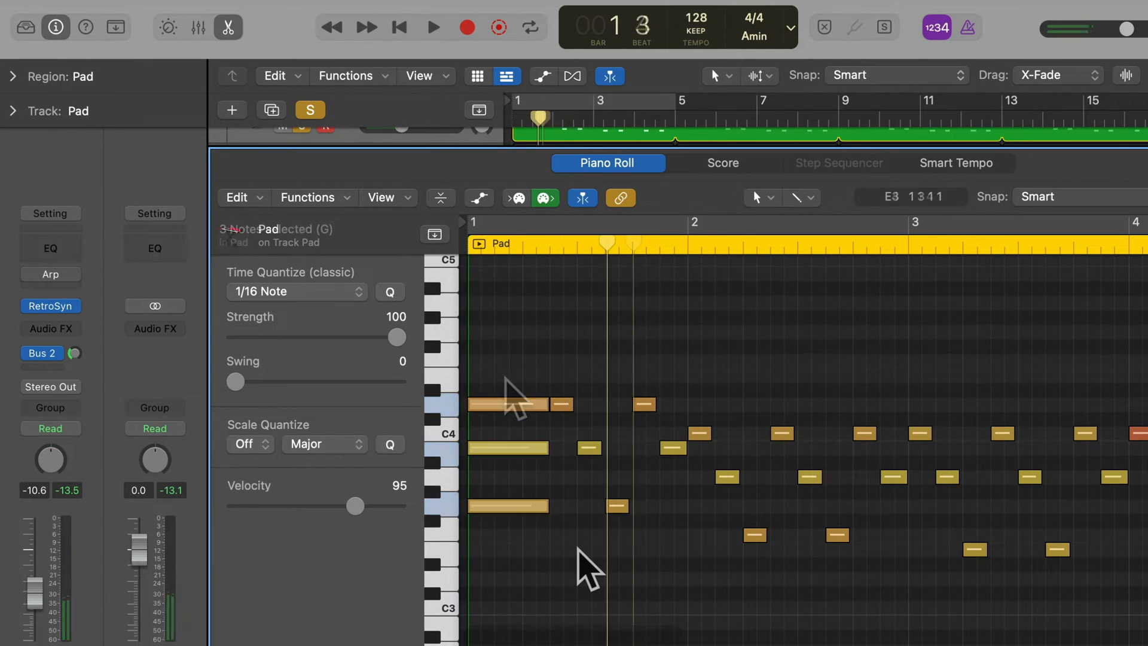
Step: Undo the Arpeggiator bypass, the MIDI recording point change and the chord edits in bar 1
key(ctrl+z)
key(super+z)
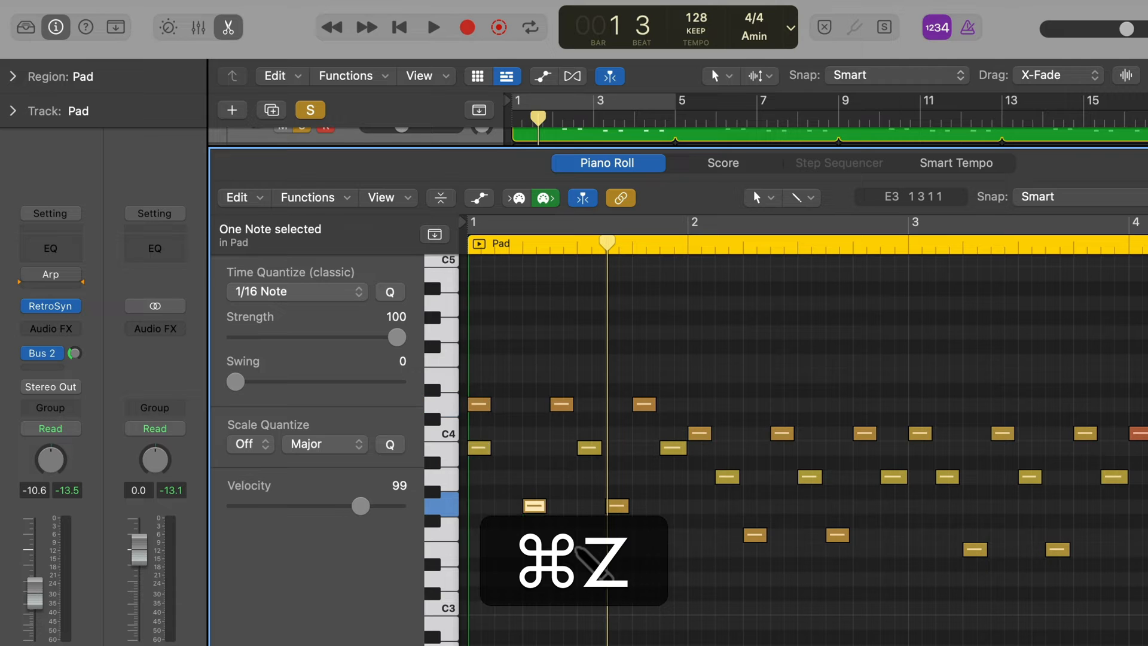
key(super+z)
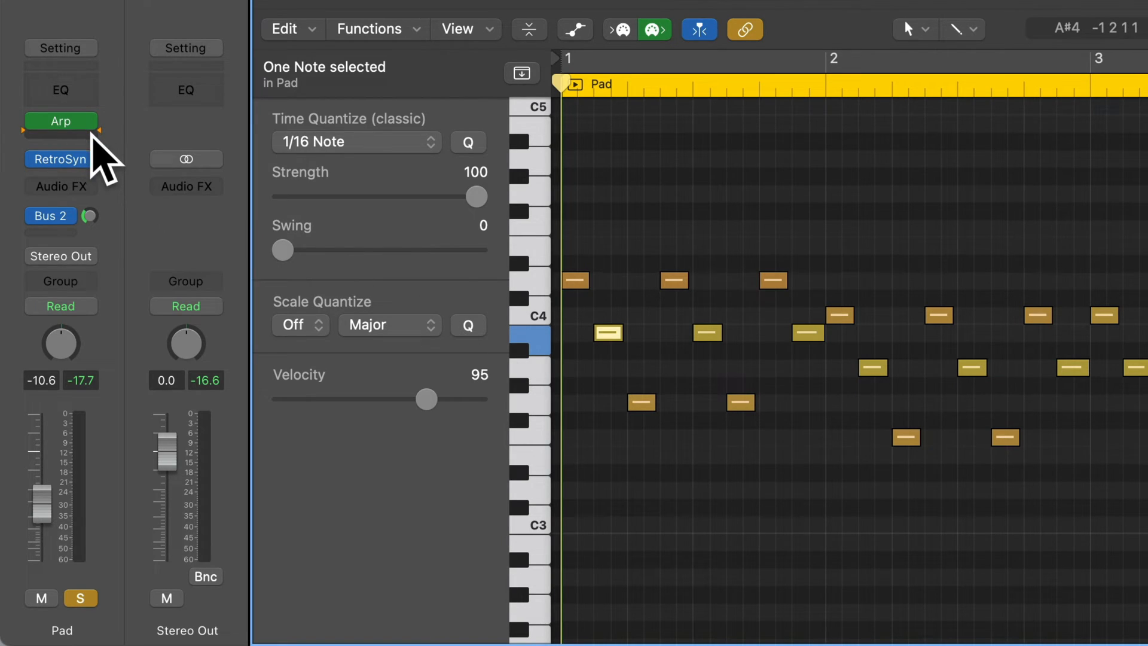
Step: Insert a Transposer below the Arpeggiator on the Pad channel strip, set Transpose to -12 semi, and audition it
click(93, 136)
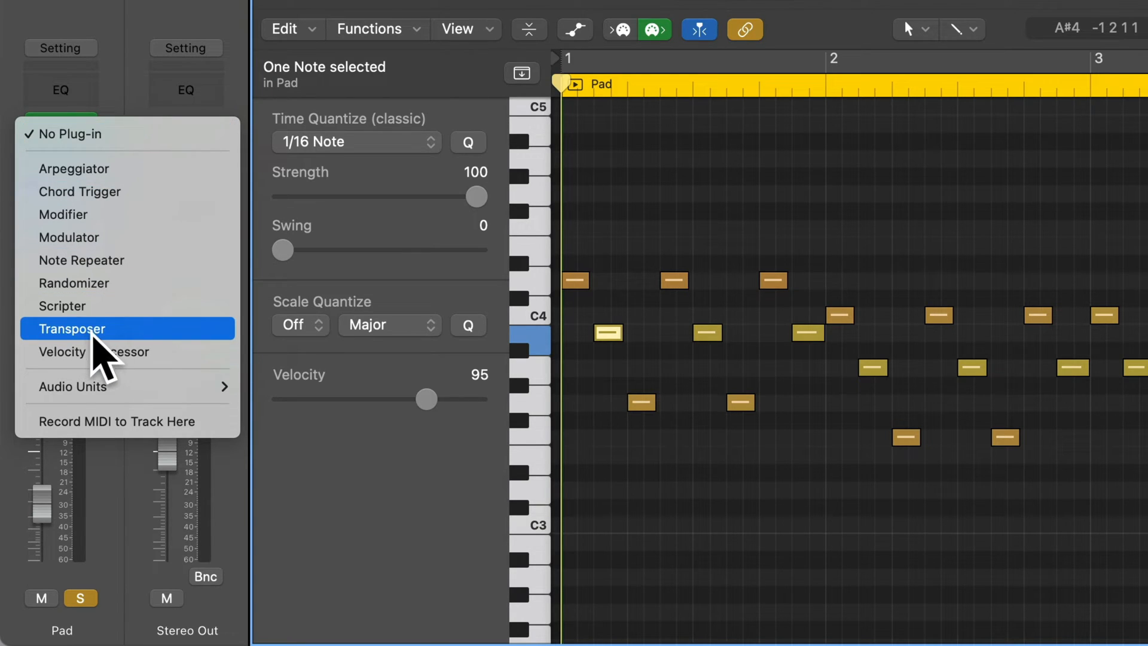
click(94, 333)
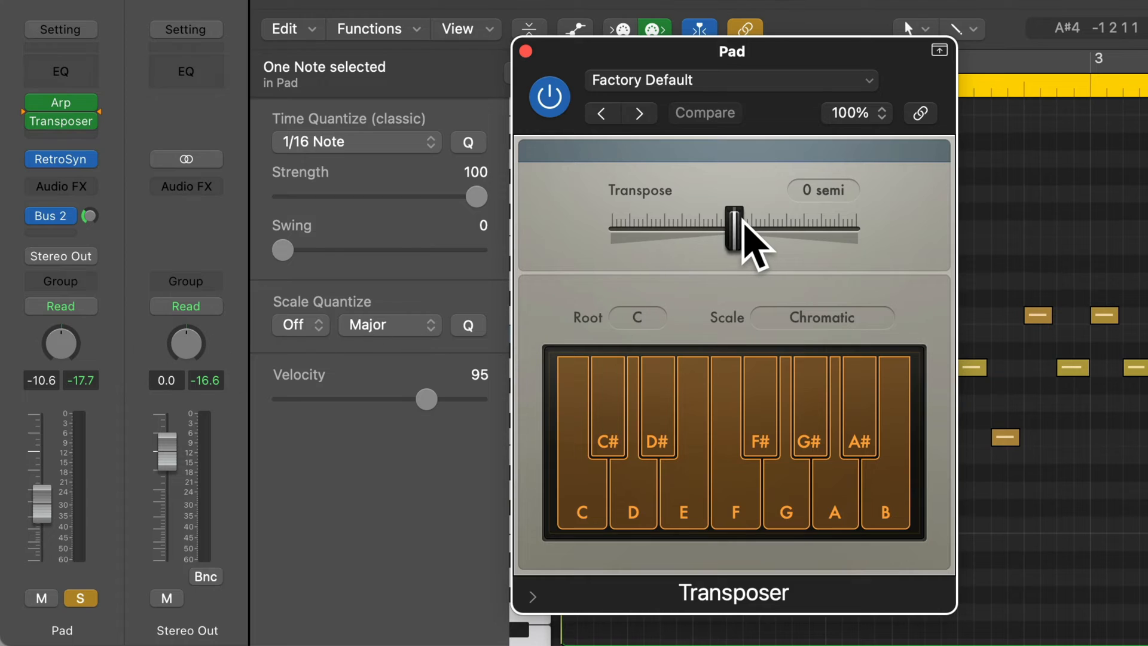
drag(740, 218, 672, 234)
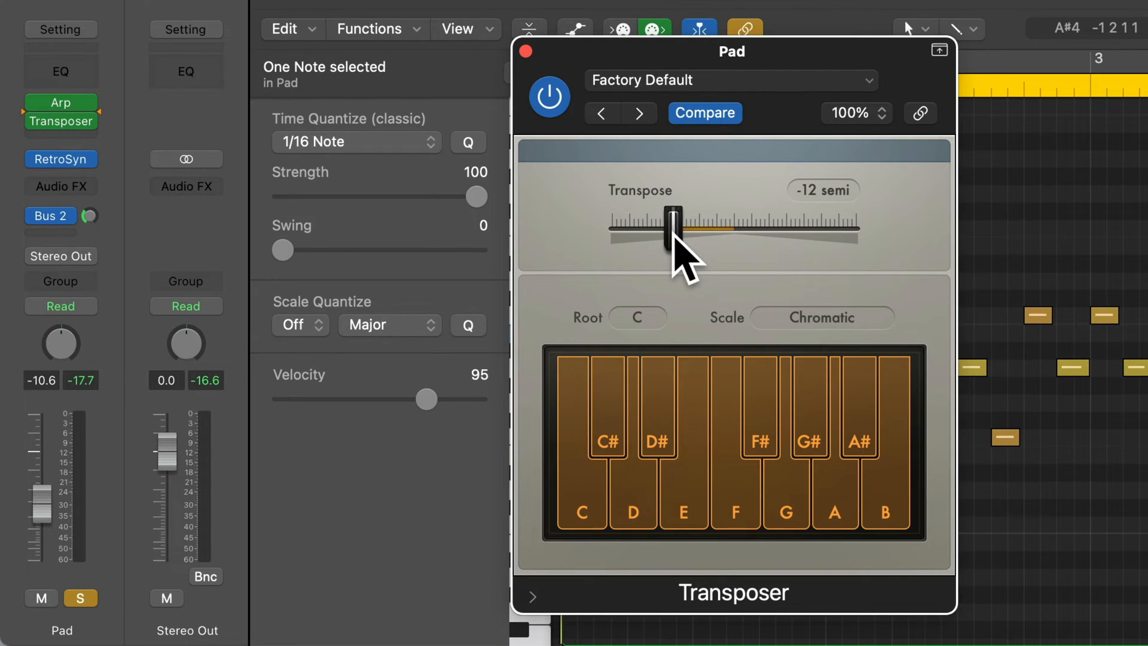
key(space)
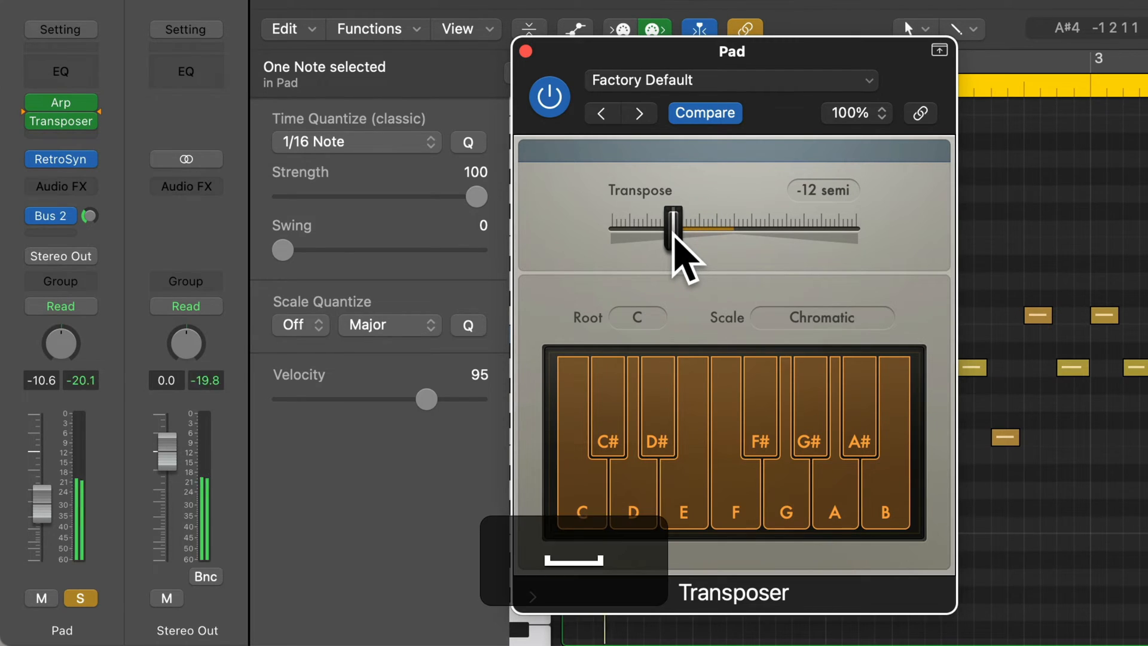
key(space)
drag(672, 234, 678, 236)
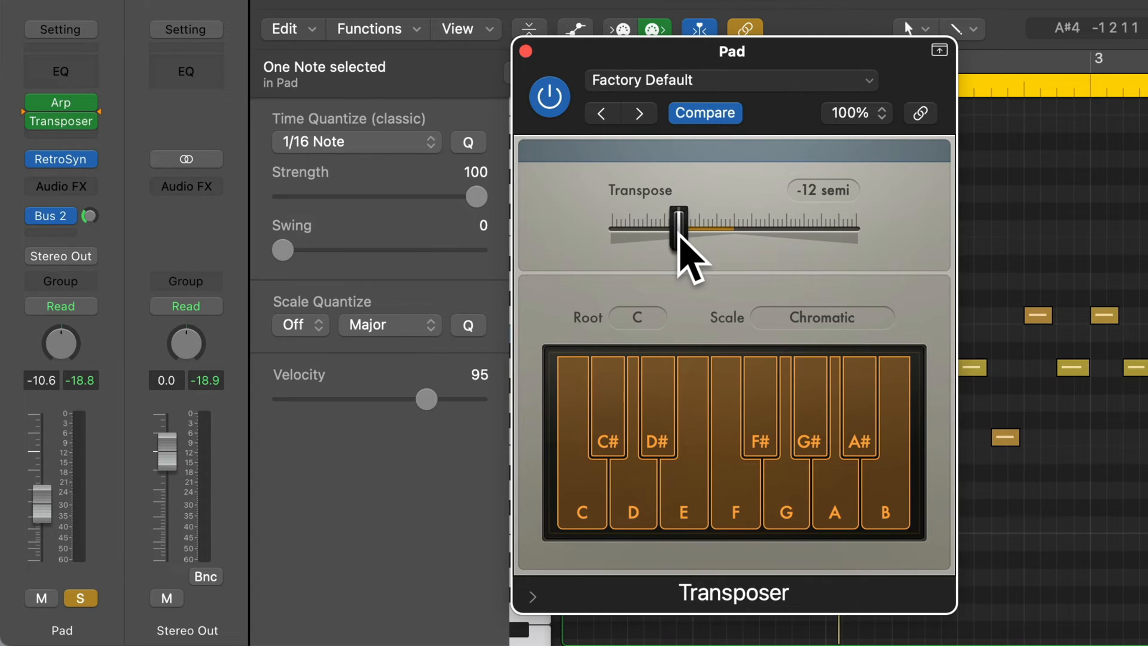
Step: Set the Pad's Transposer slot as the MIDI recording point with Record MIDI to Track Here
click(156, 123)
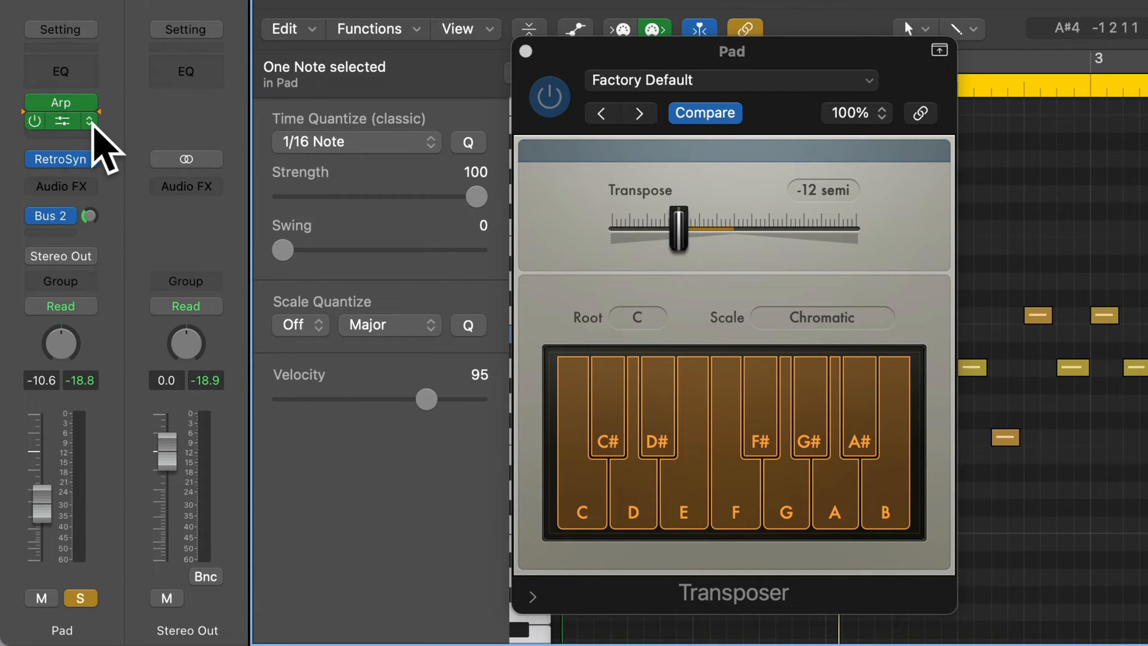
click(91, 121)
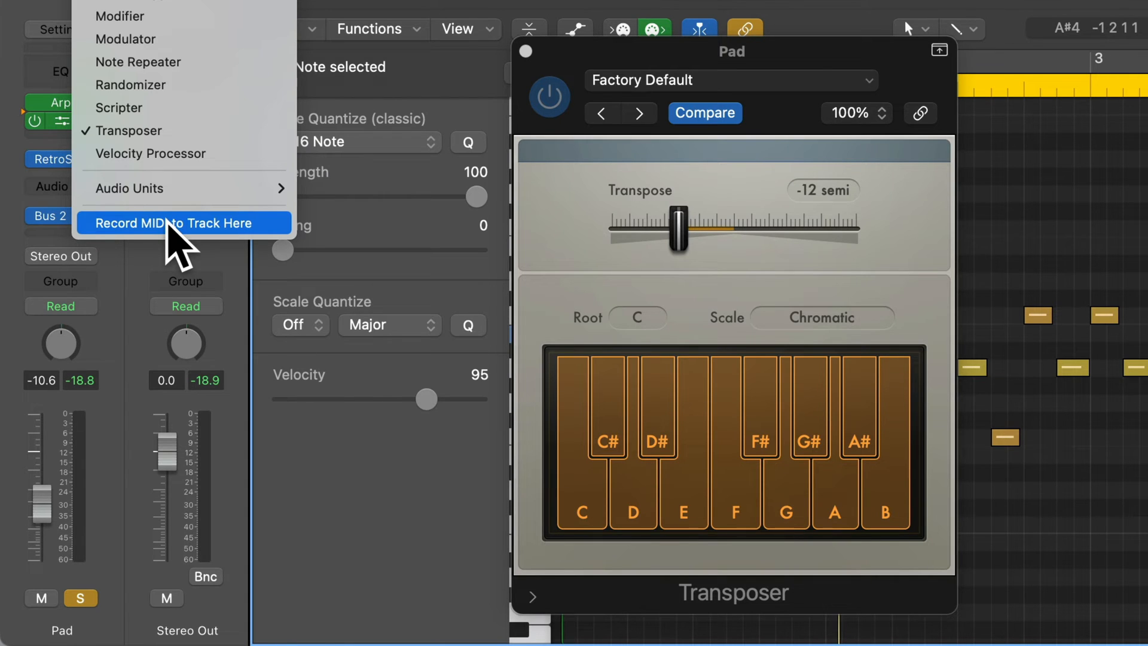
click(170, 223)
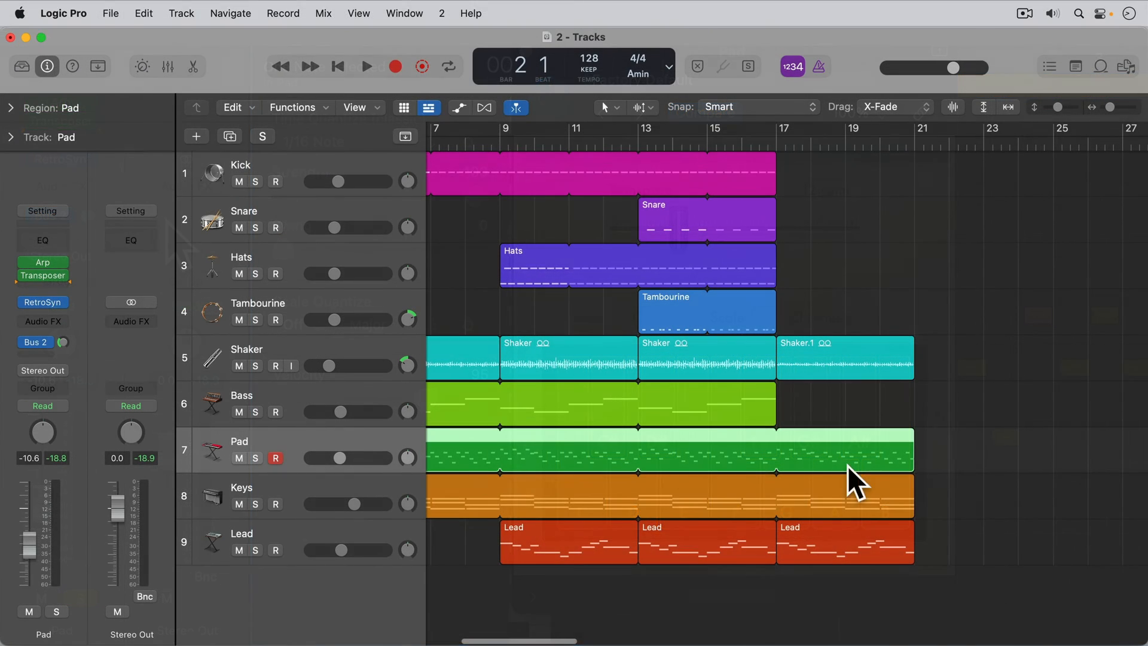
Step: Shorten the looped Pad region to end at bar 17, and record the transposed arpeggio onto the Pad track from bar 17 through bar 20
drag(912, 455, 773, 457)
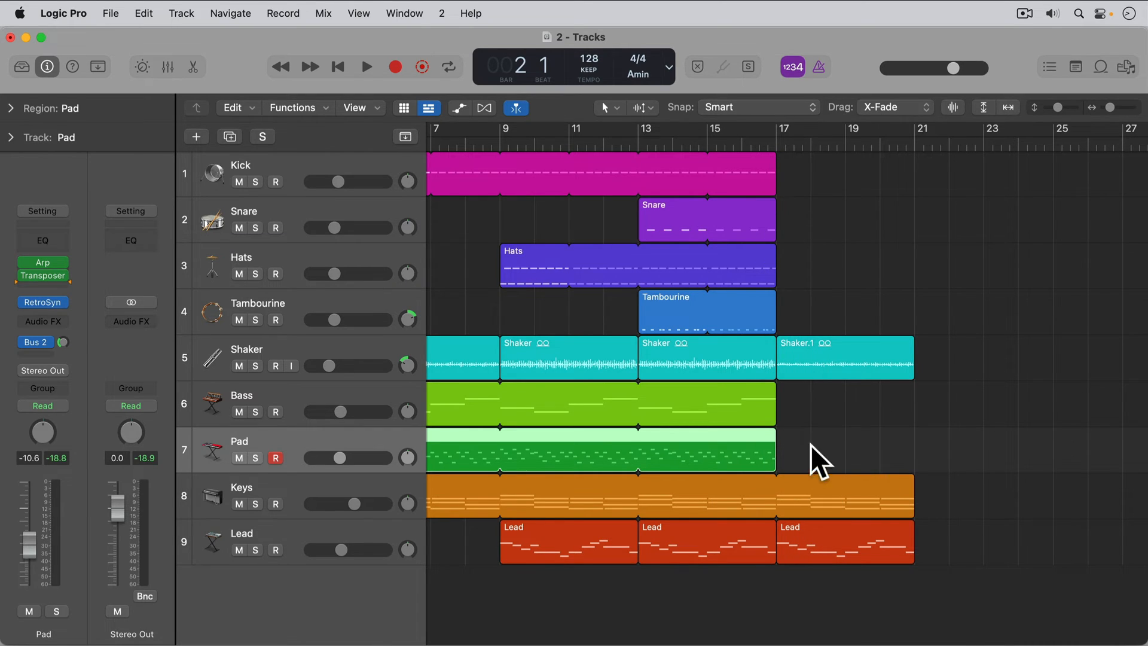
drag(797, 146, 776, 144)
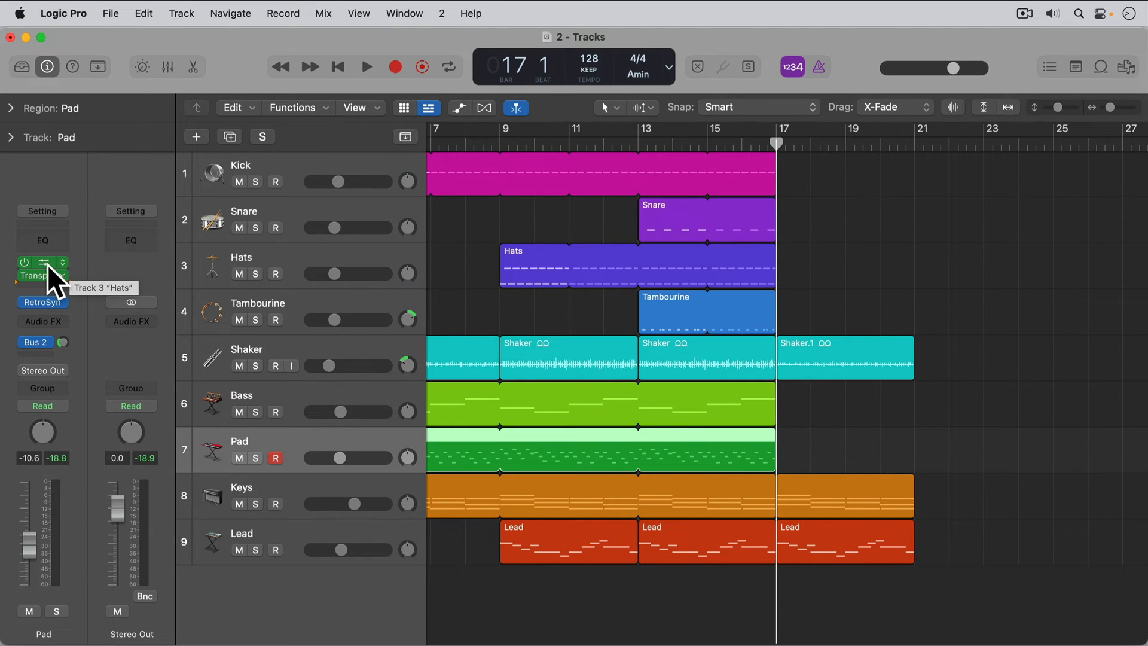
mouse_move(66, 264)
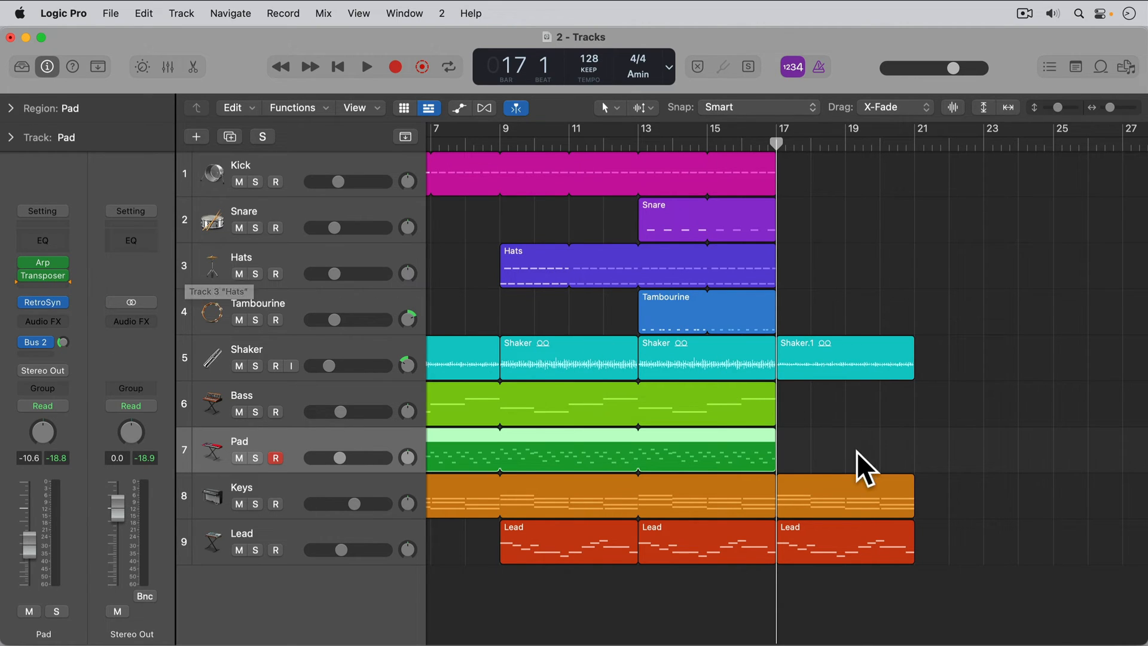
click(396, 67)
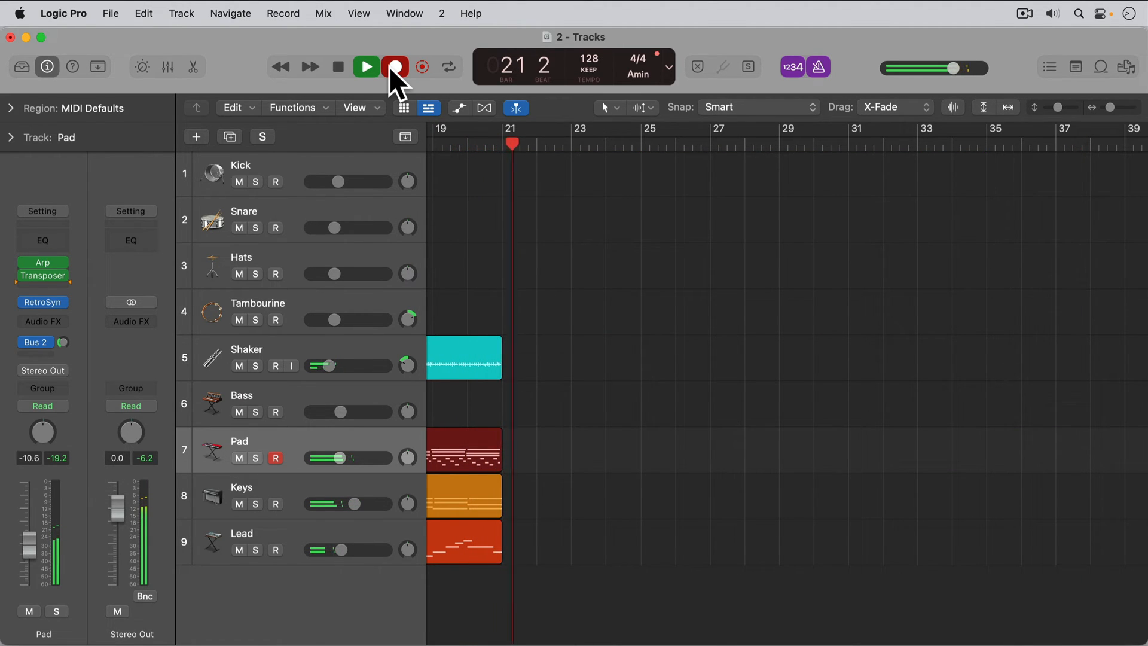
key(space)
Step: Play back the newly recorded Pad region from bar 17 to just past bar 21
scroll(604, 353, left, 10)
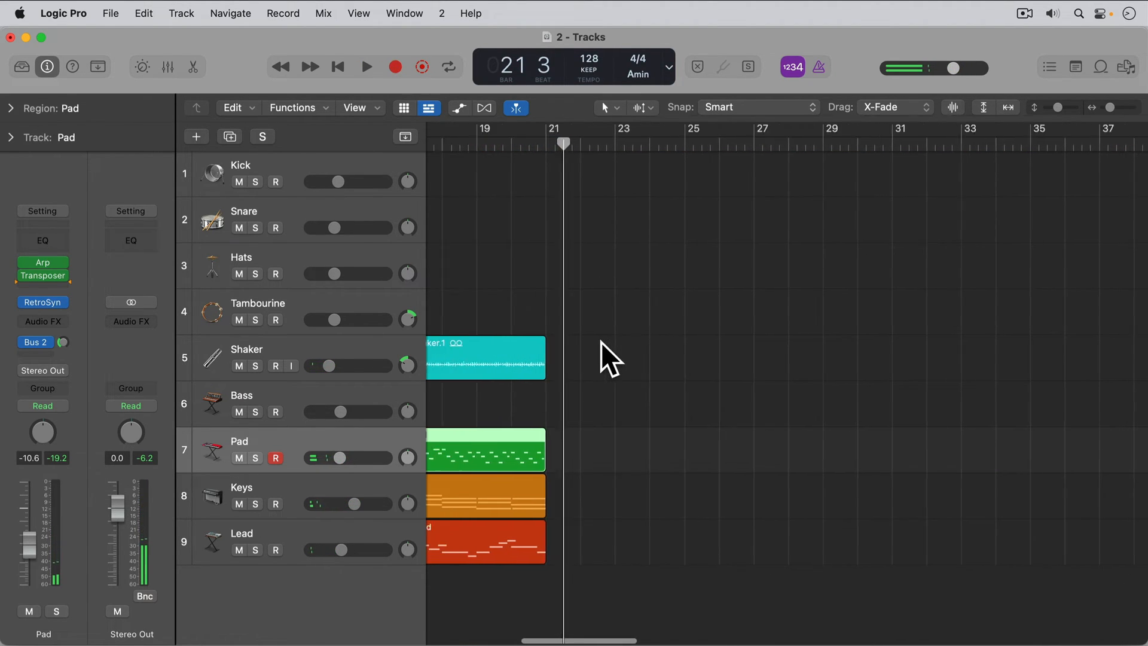
key(space)
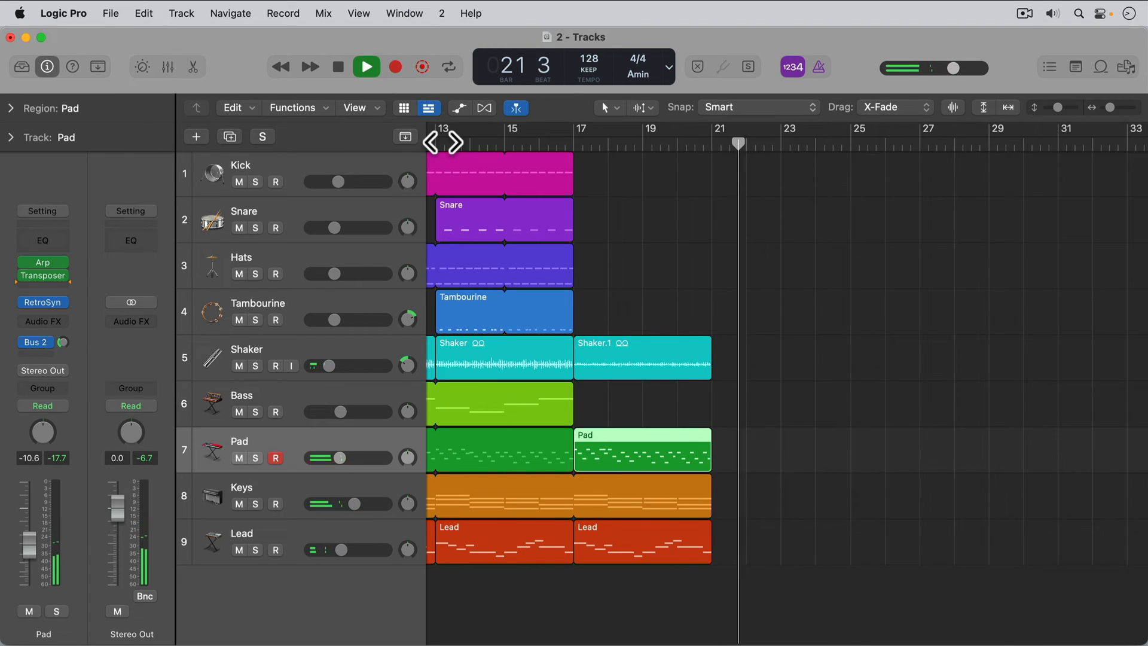
key(space)
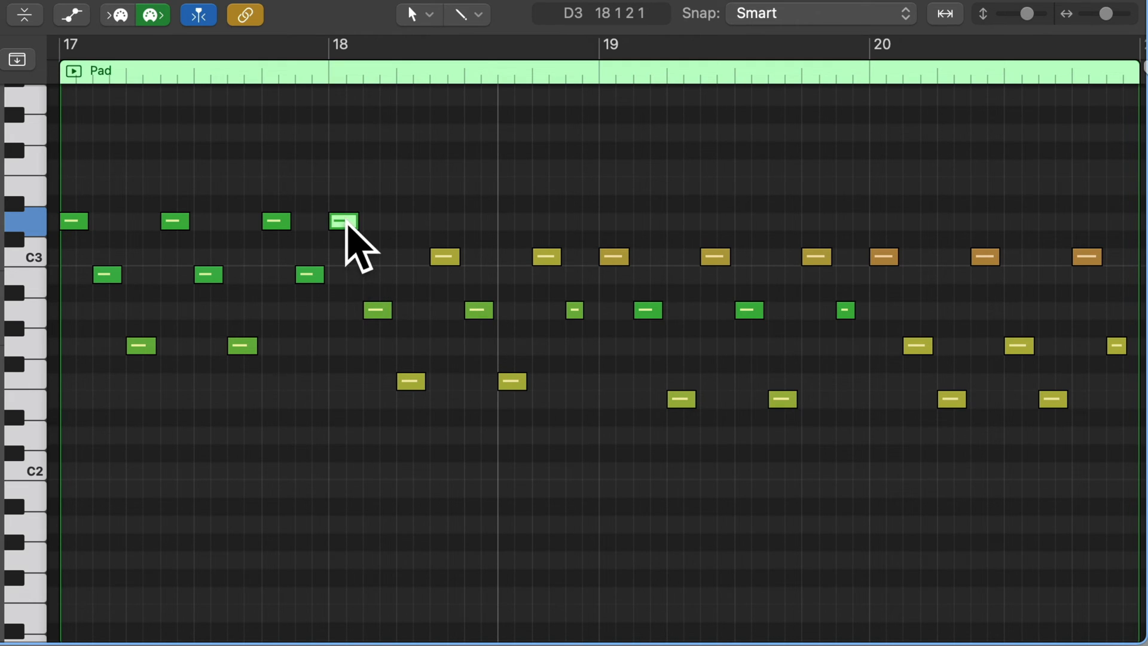
Step: Lower the D3 note at bar 18 to C3, and lengthen the shortened last notes of bars 18, 19 and 20 to match their neighbours
drag(346, 223, 347, 259)
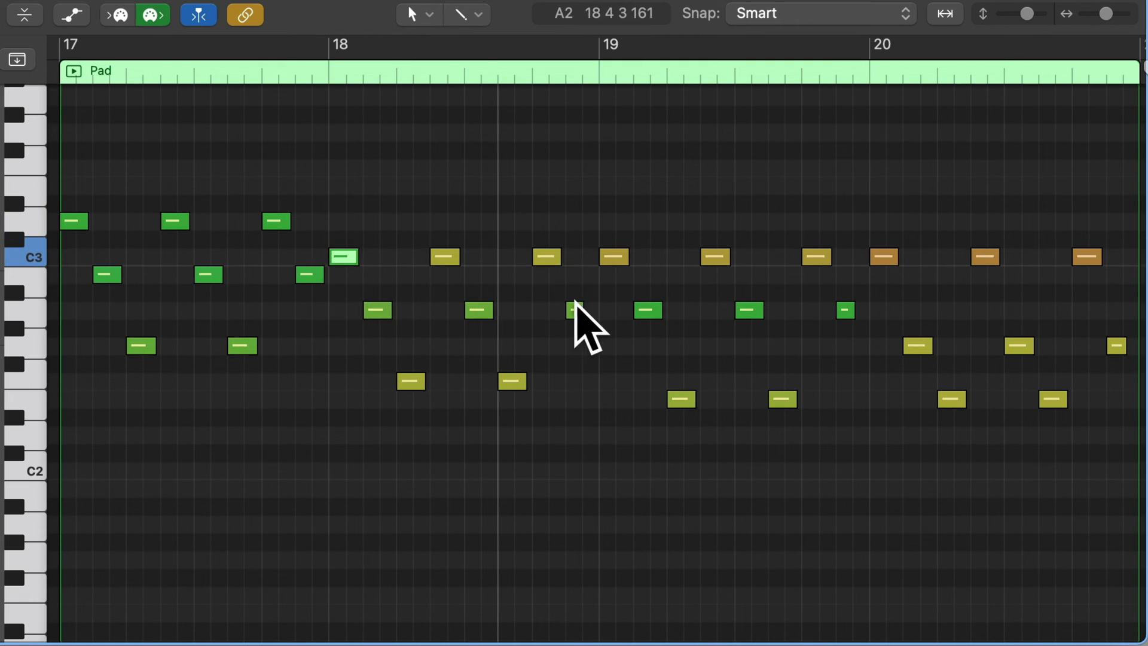
drag(587, 309, 596, 310)
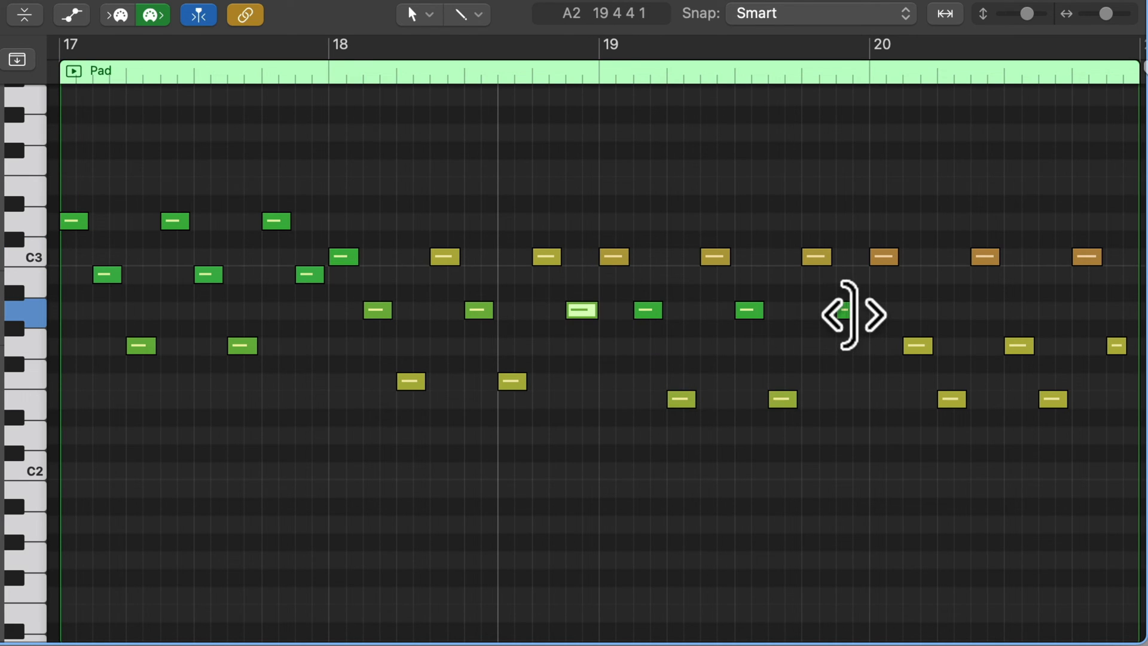
drag(849, 314, 867, 312)
scroll(956, 359, right, 2)
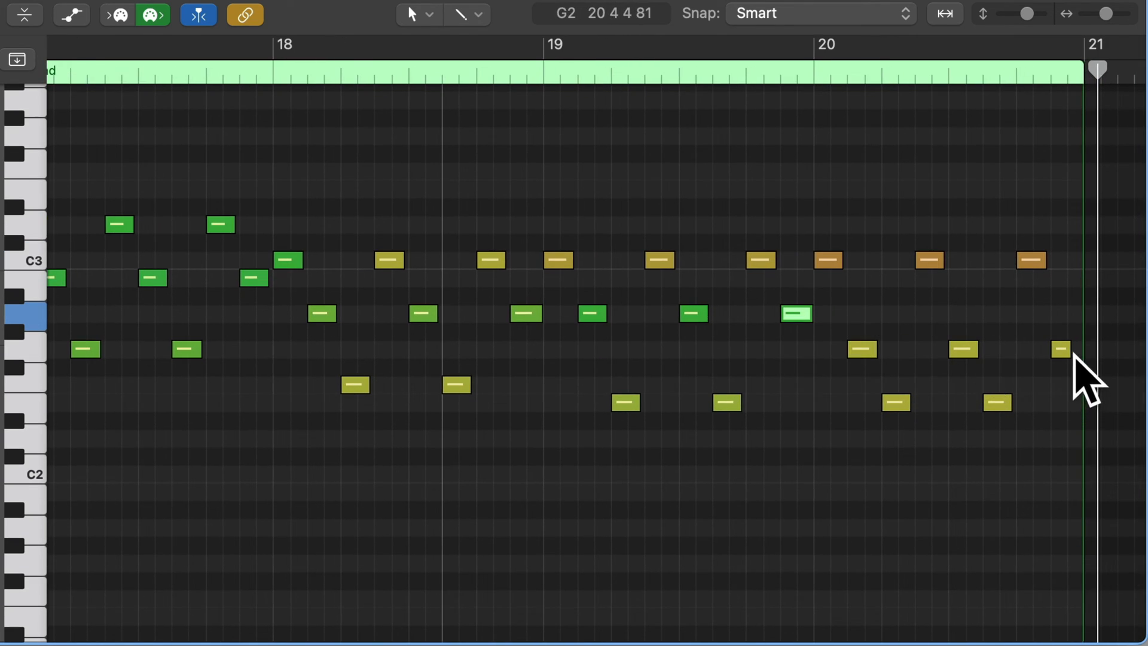
drag(1069, 351, 1079, 353)
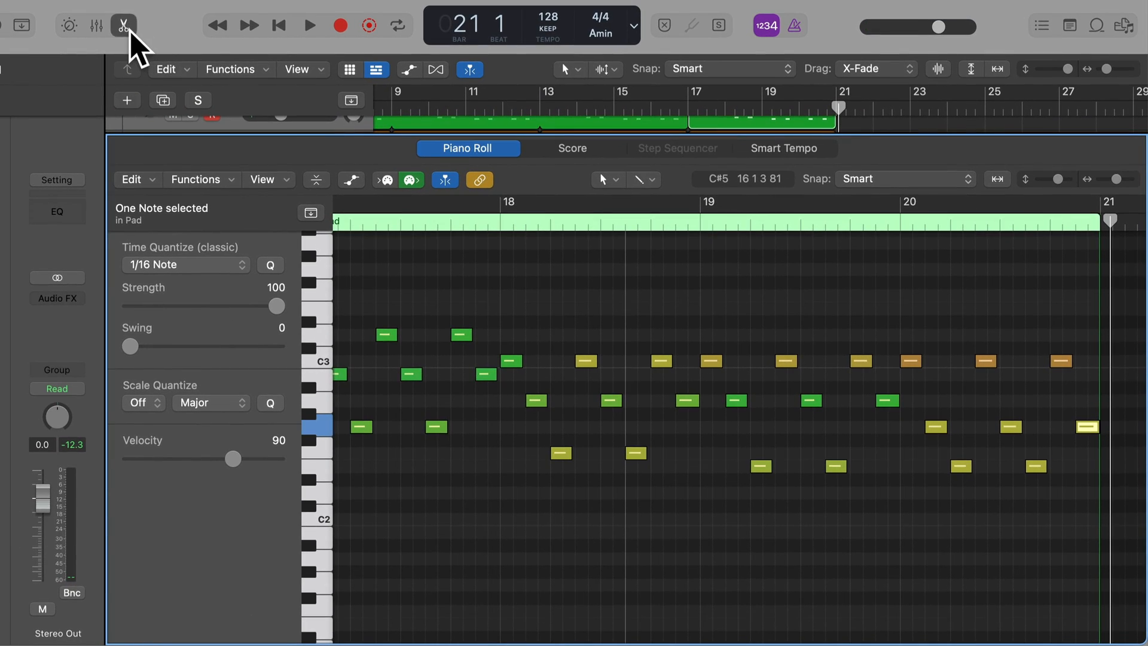
Step: Close the Piano Roll and play back the arrangement from late in bar 14 to just past bar 21
click(123, 25)
click(602, 107)
key(space)
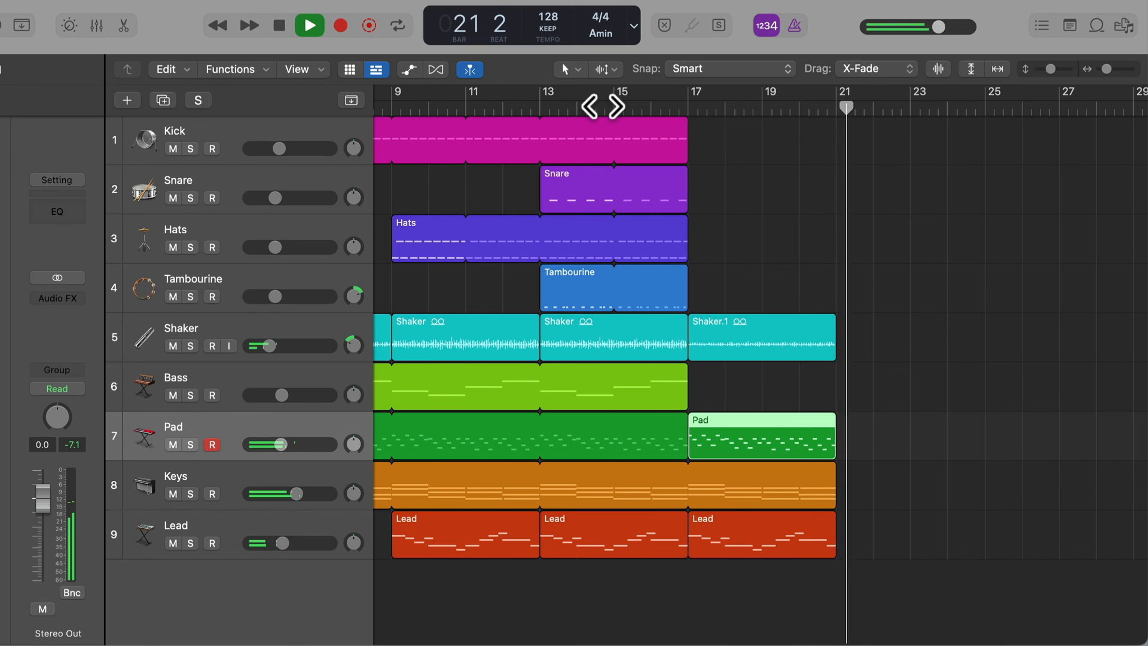
key(space)
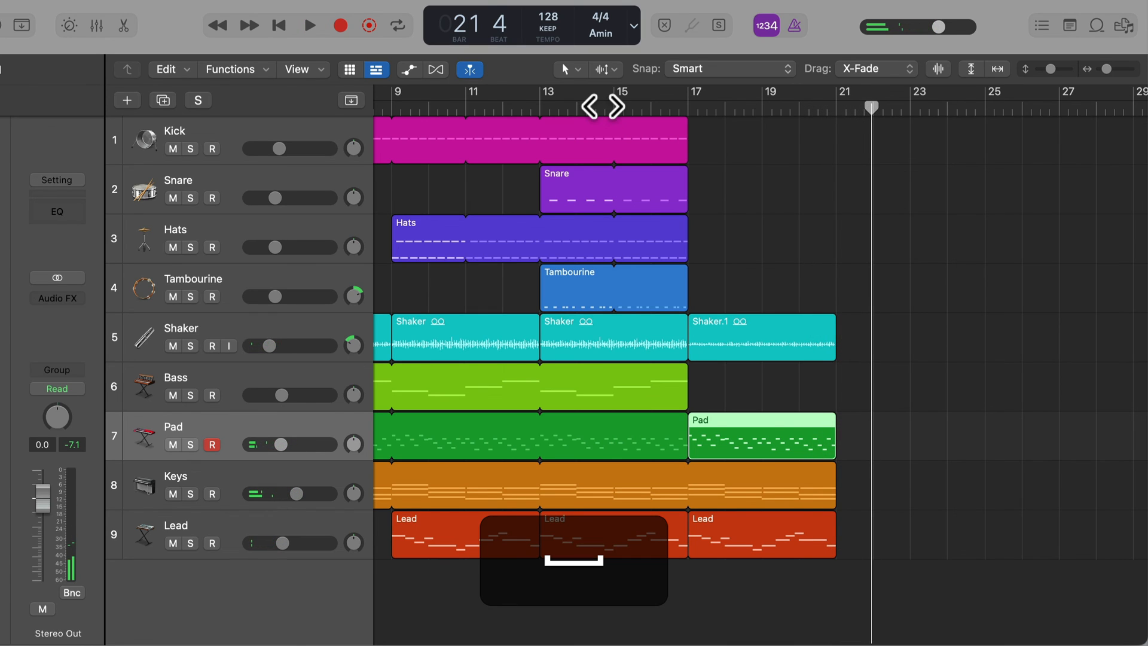